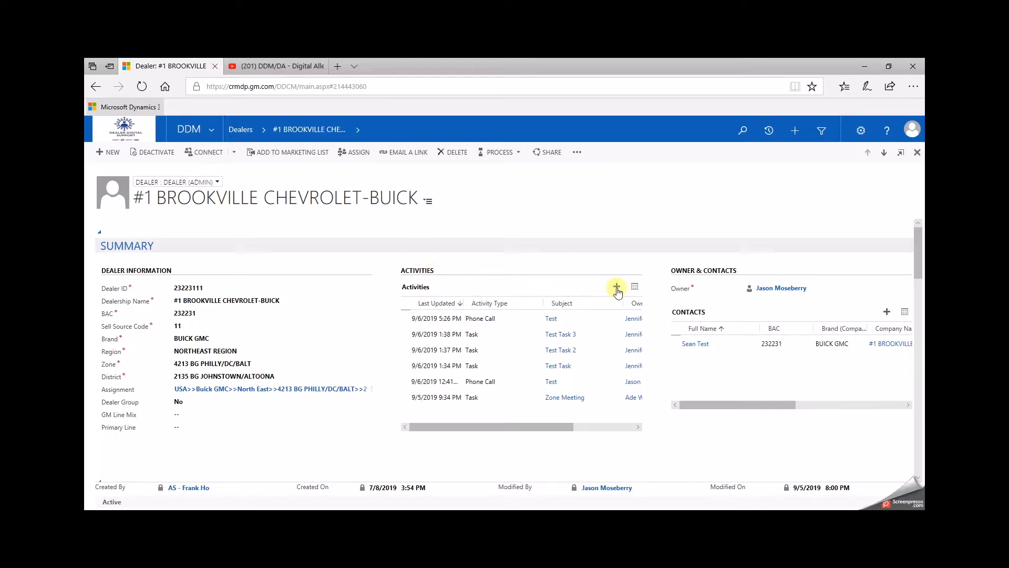
Step: Create a new appointment activity from the dealer's Activities list
{"action": "left_click", "coordinate": [618, 289]}
{"action": "left_click", "coordinate": [616, 287]}
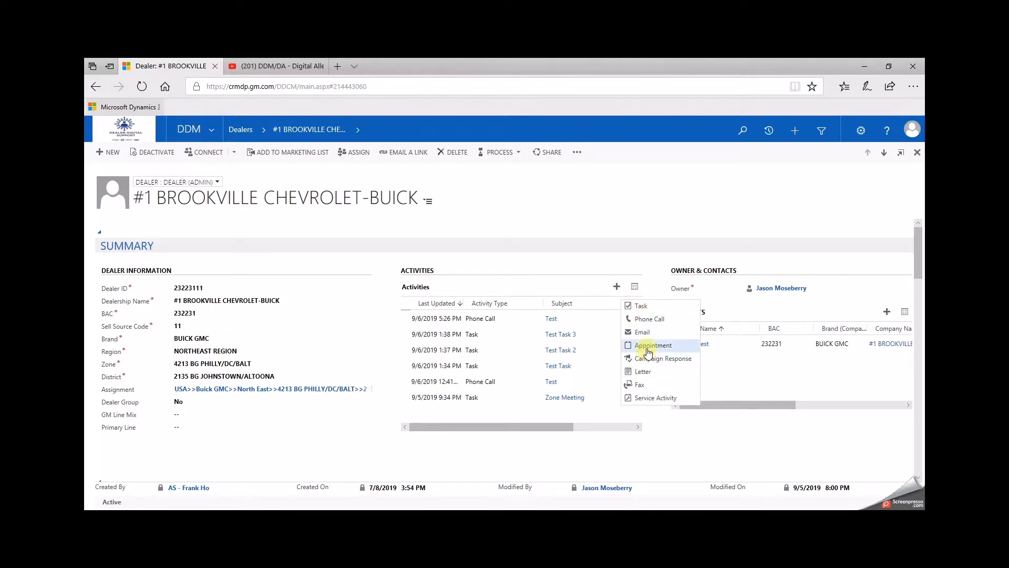
{"action": "left_click", "coordinate": [650, 347]}
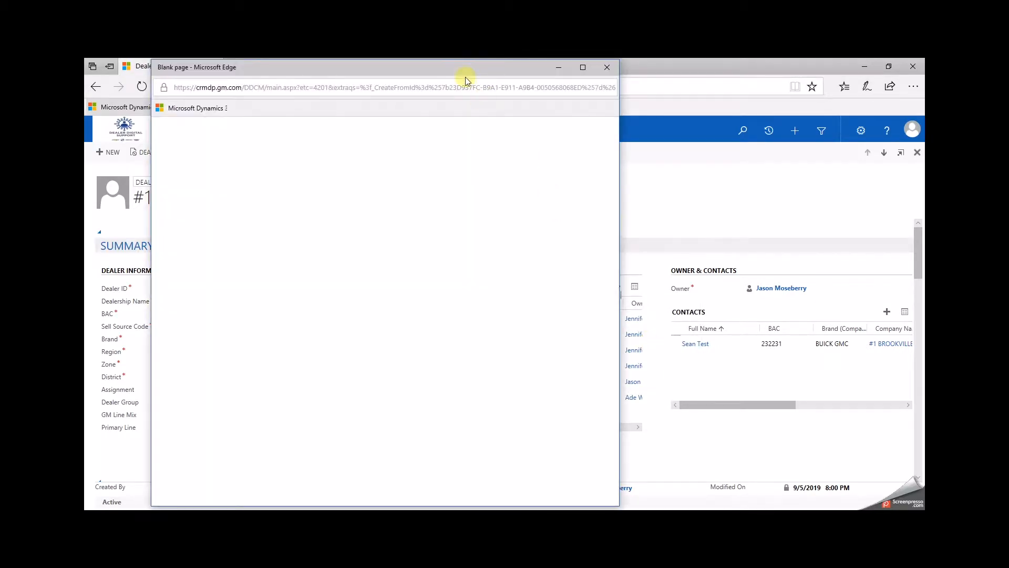
{"action": "left_click_drag", "start_coordinate": [459, 67], "coordinate": [534, 65]}
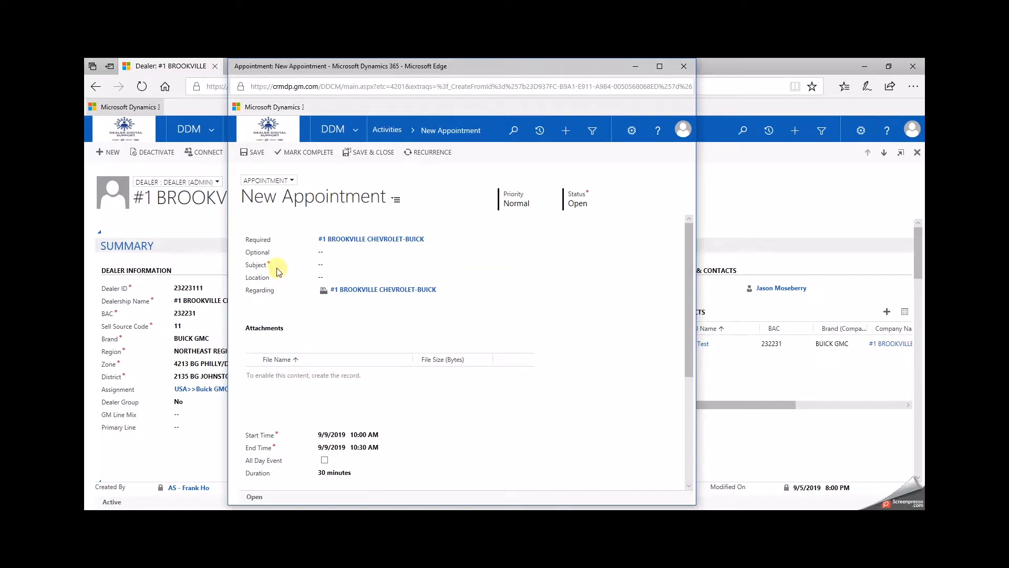
Step: Set the appointment subject to Digital Check-In and save the appointment
{"action": "left_click", "coordinate": [338, 264]}
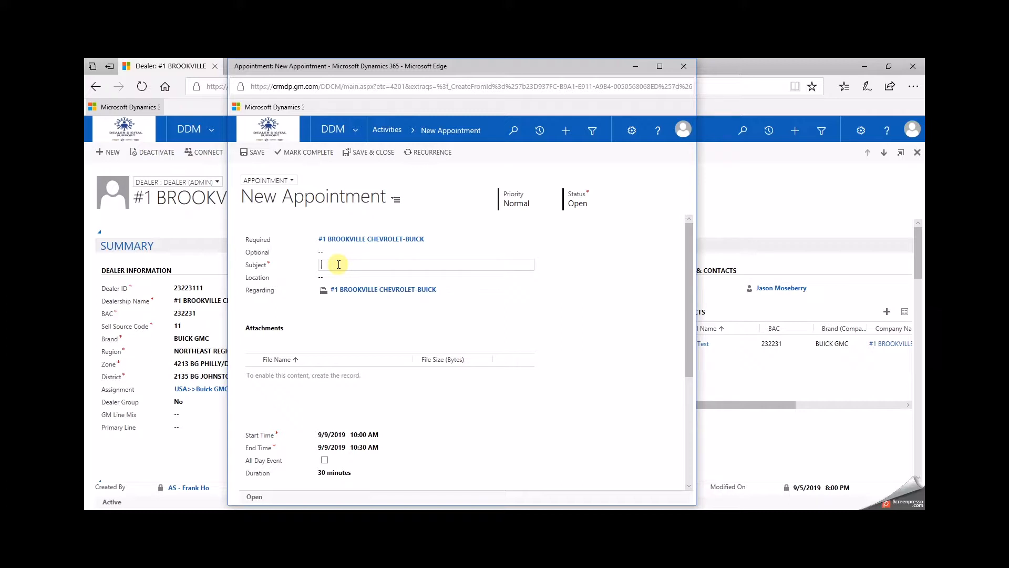
{"action": "type", "text": "Digital Check"}
{"action": "left_click", "coordinate": [345, 315]}
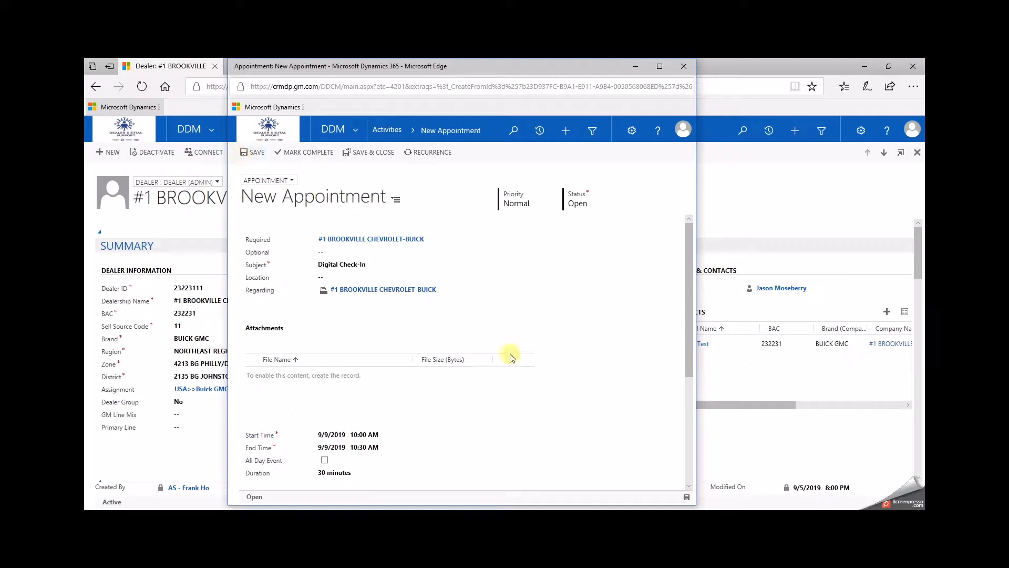
{"action": "left_click", "coordinate": [687, 497]}
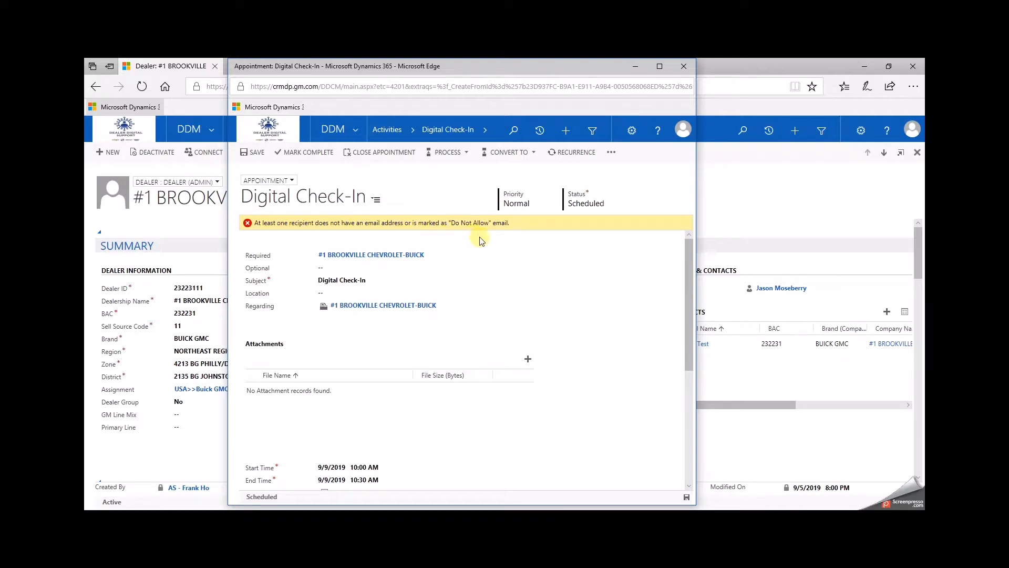
Step: Replace the dealer in the Required attendees with a contact chosen from the lookup search
{"action": "left_click", "coordinate": [456, 270]}
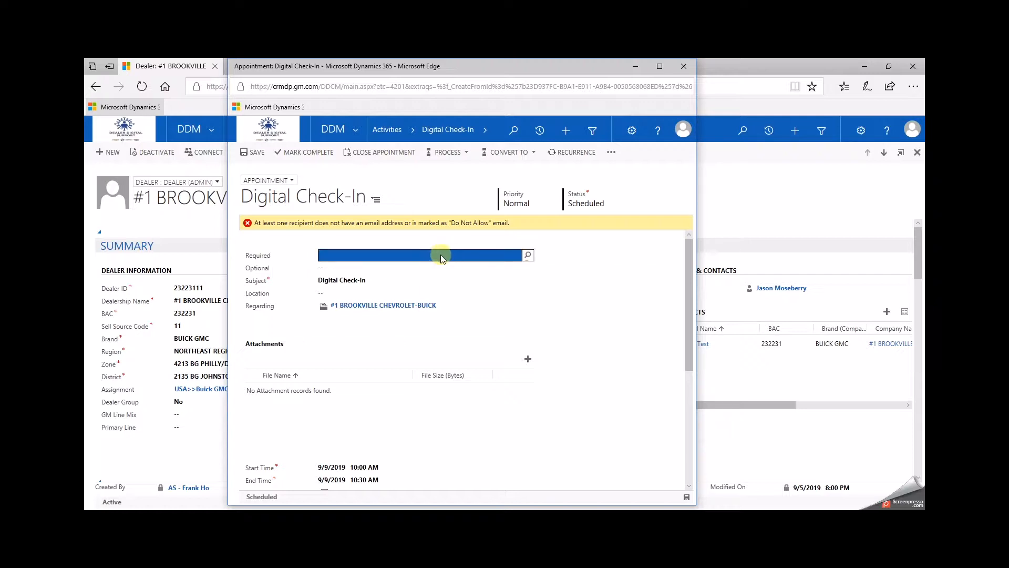
{"action": "left_click", "coordinate": [434, 255]}
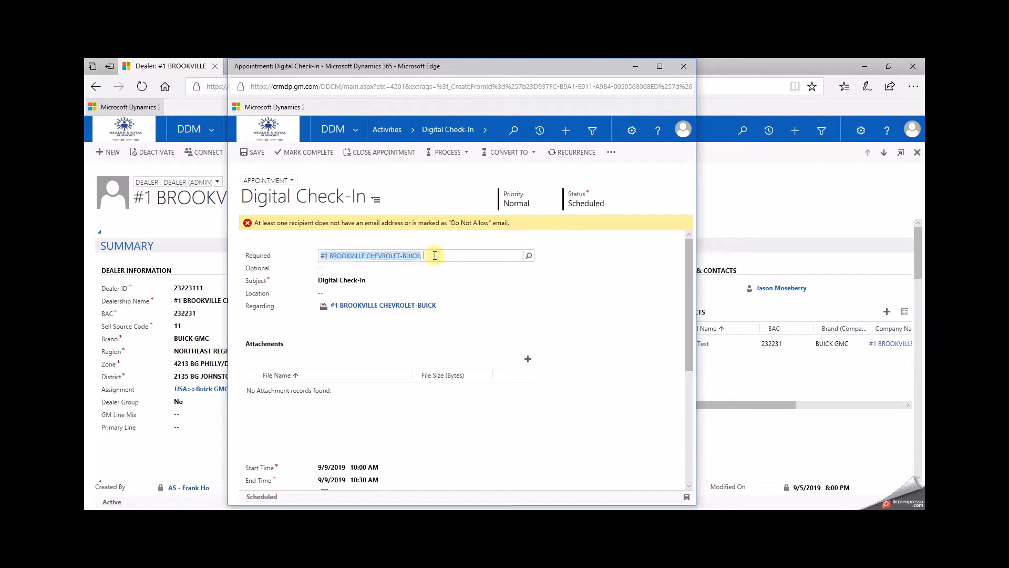
{"action": "key", "text": "BackSpace"}
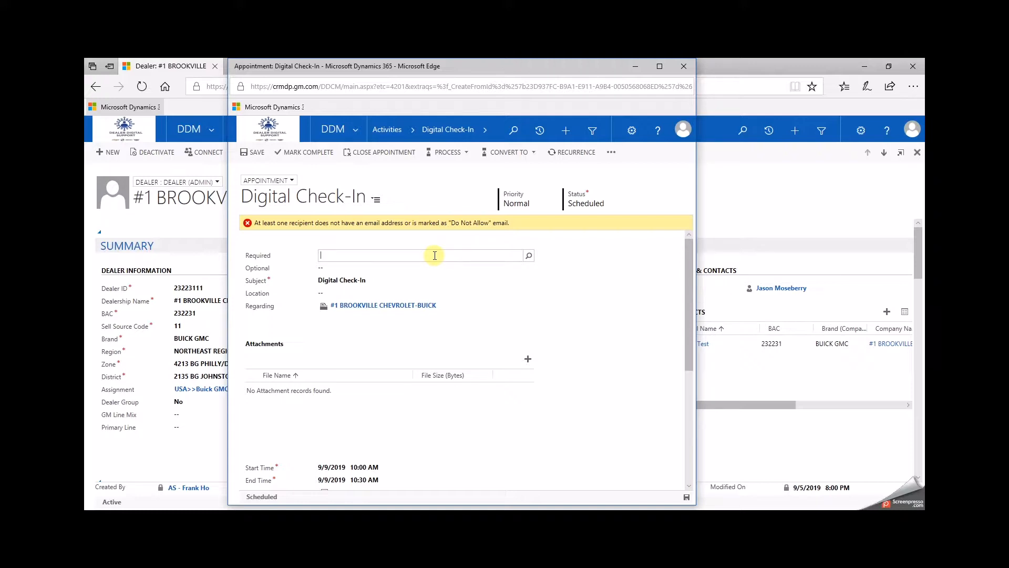
{"action": "type", "text": "Sean"}
{"action": "left_click", "coordinate": [528, 256]}
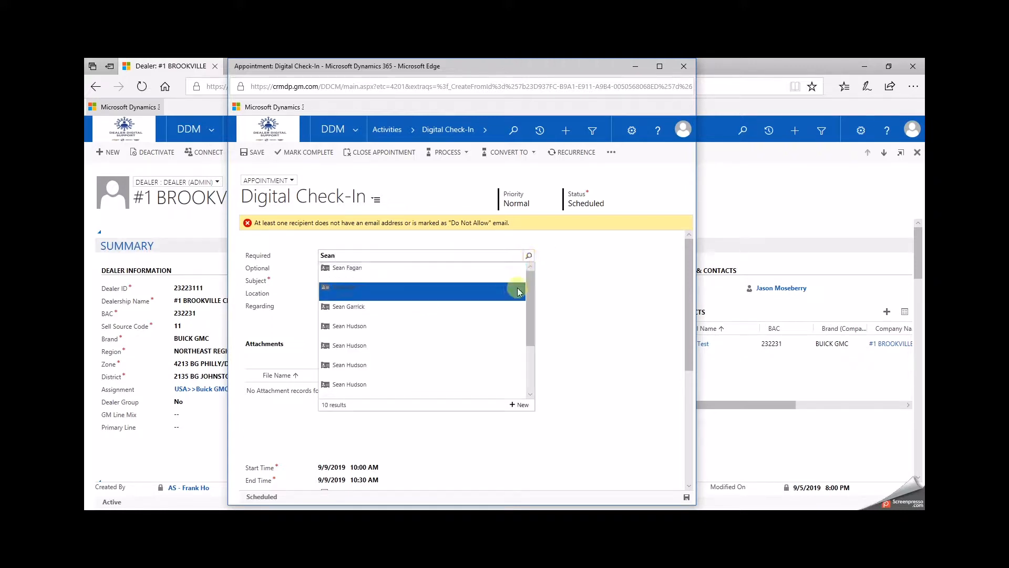
{"action": "mouse_move", "coordinate": [525, 288]}
{"action": "left_mouse_down"}
{"action": "mouse_move", "coordinate": [525, 352]}
{"action": "mouse_move", "coordinate": [525, 281]}
{"action": "left_mouse_up"}
{"action": "left_click", "coordinate": [391, 255]}
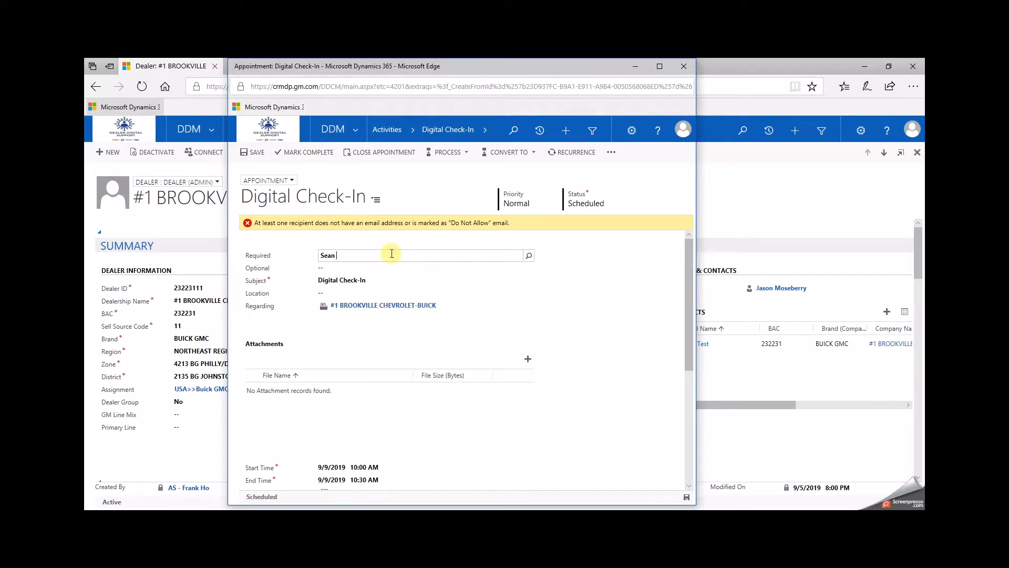
{"action": "left_click", "coordinate": [528, 256]}
{"action": "left_click", "coordinate": [341, 273]}
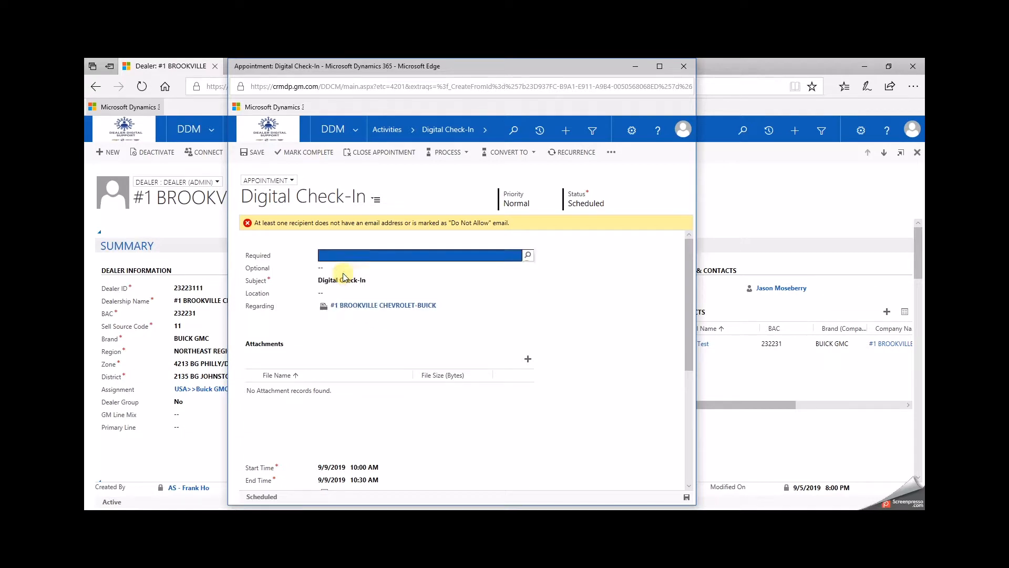
Step: Add two contacts as Optional attendees using lookup searches
{"action": "left_click", "coordinate": [427, 269]}
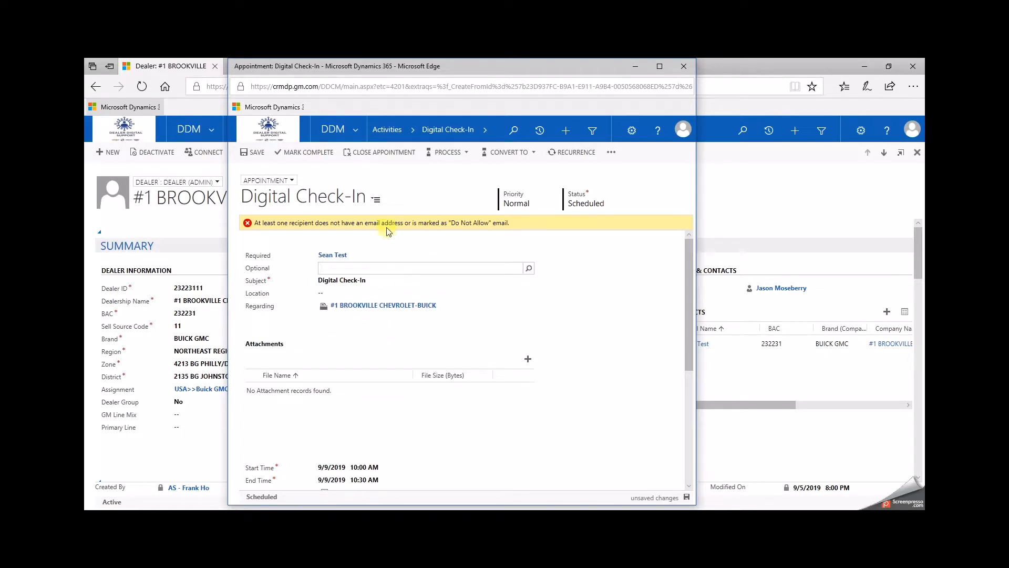
{"action": "left_click", "coordinate": [399, 270]}
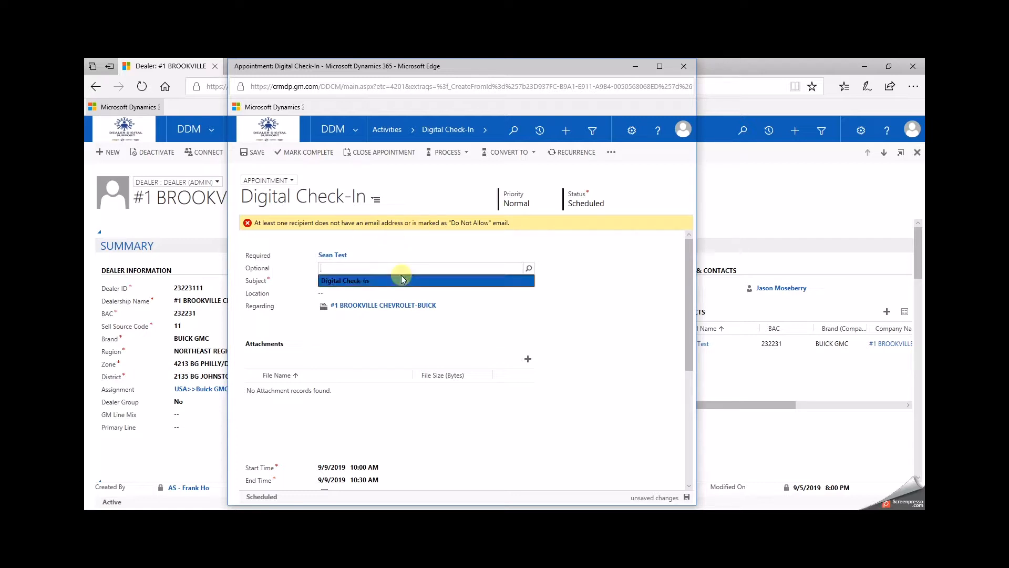
{"action": "left_click", "coordinate": [391, 270]}
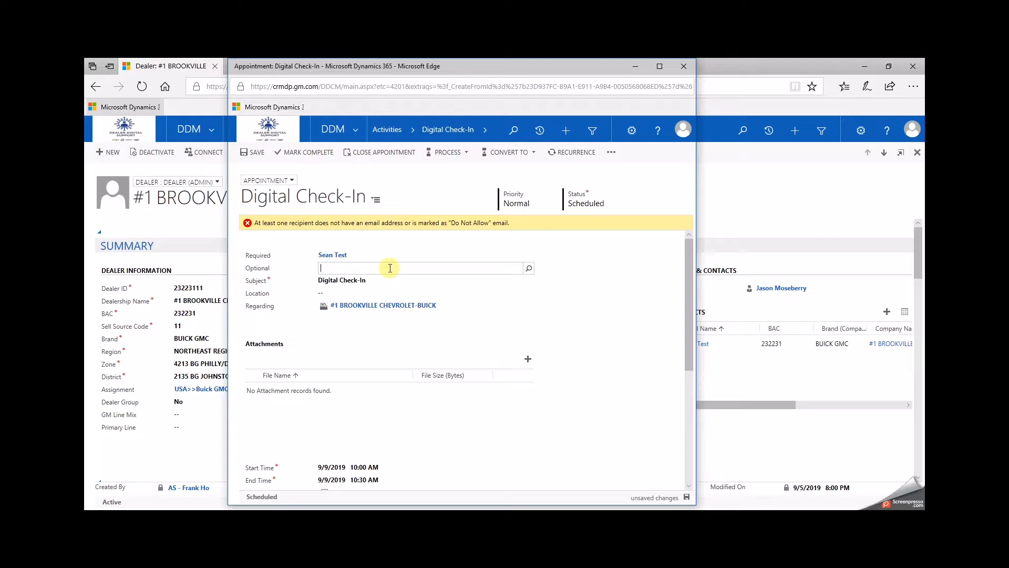
{"action": "left_click", "coordinate": [321, 269]}
{"action": "left_click", "coordinate": [529, 268]}
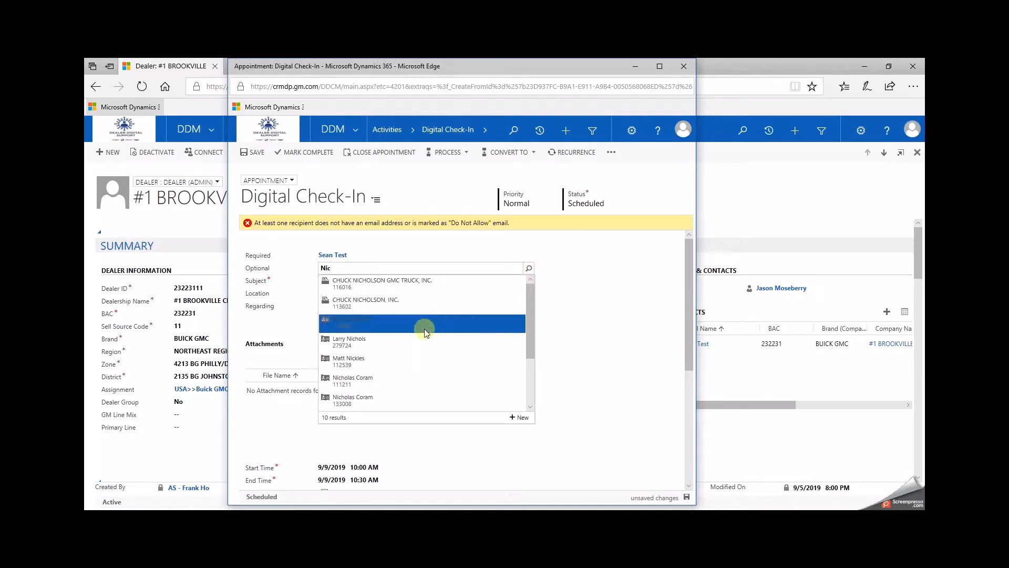
{"action": "left_click", "coordinate": [394, 342]}
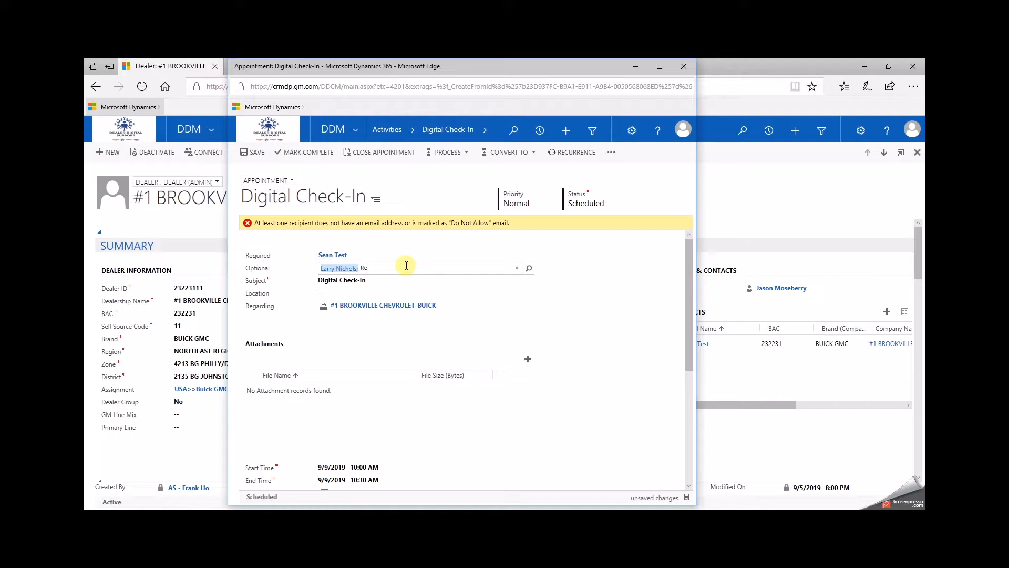
{"action": "type", "text": "Ren"}
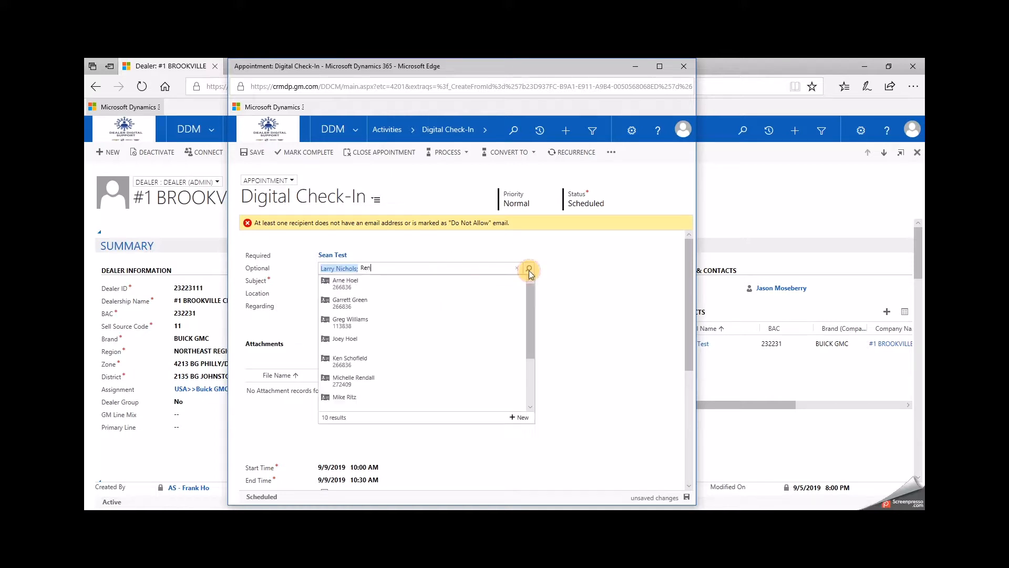
{"action": "left_click", "coordinate": [528, 268]}
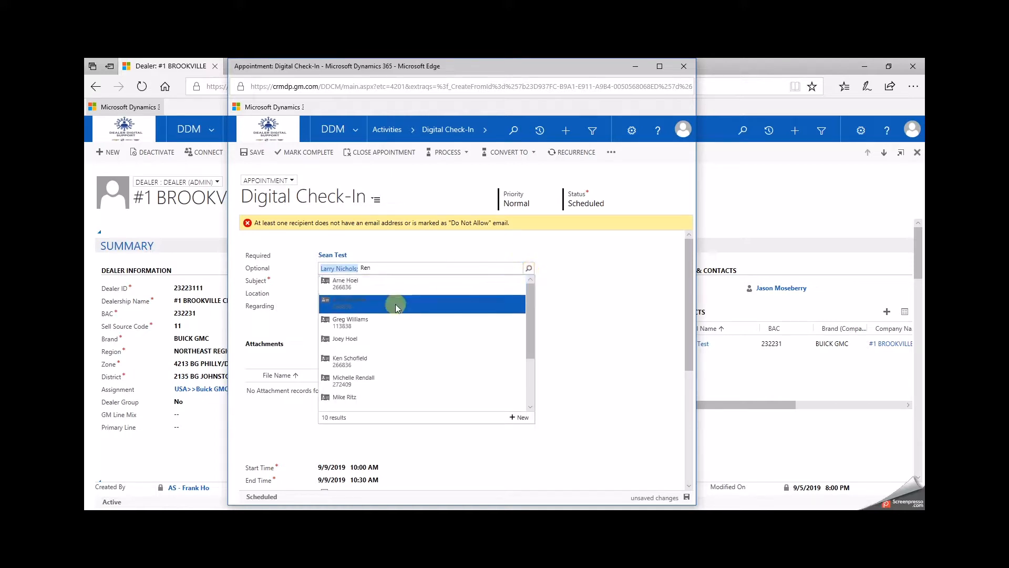
{"action": "left_click", "coordinate": [383, 360]}
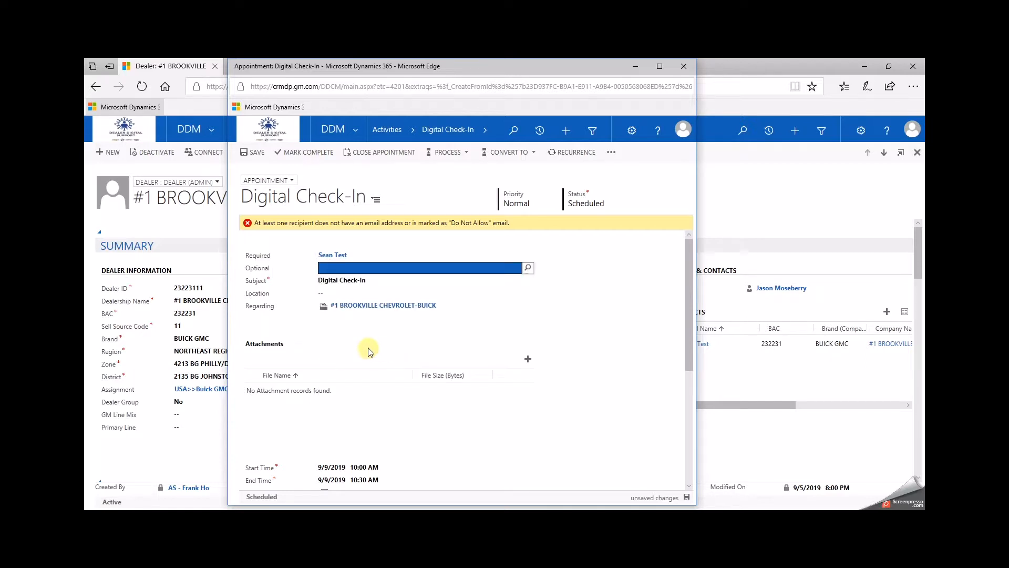
Step: Set the appointment location to At Dealership
{"action": "left_click", "coordinate": [350, 293]}
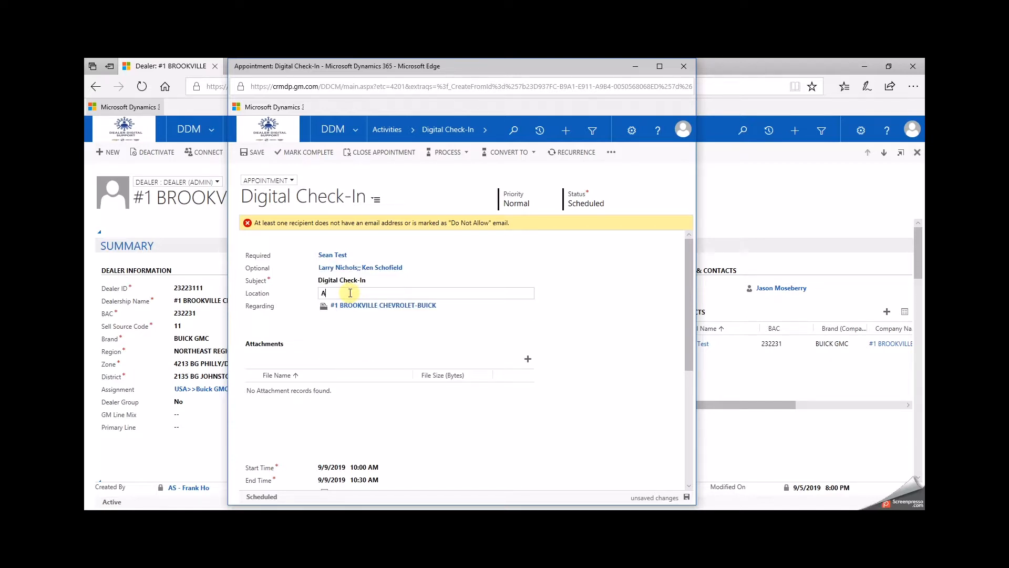
{"action": "type", "text": "At Dealership"}
{"action": "left_click", "coordinate": [383, 313]}
Step: Attach the file CRM New Contacts Import09.08.19.xlsx from Downloads to the appointment
{"action": "left_click", "coordinate": [528, 359]}
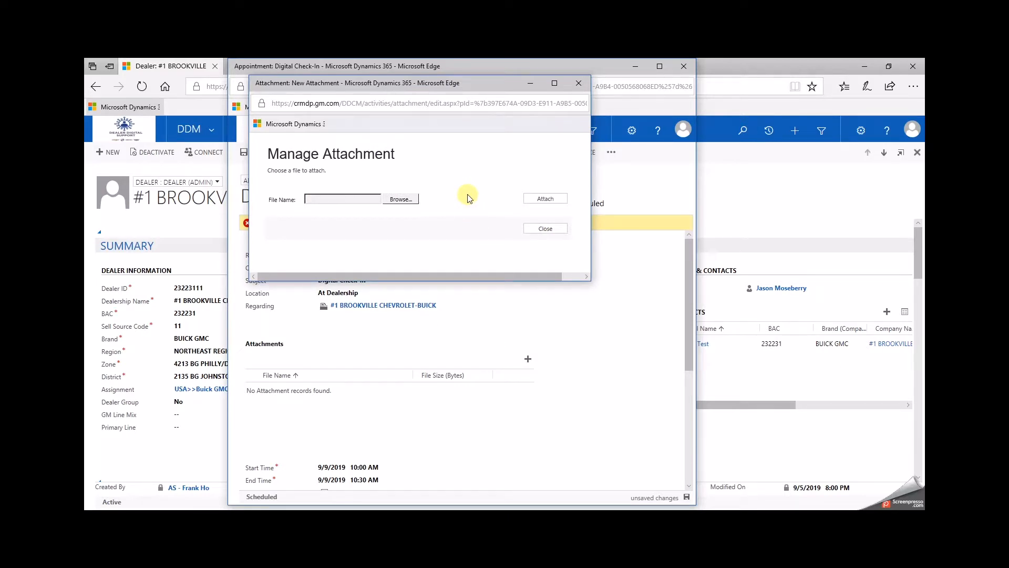
{"action": "left_click", "coordinate": [403, 201]}
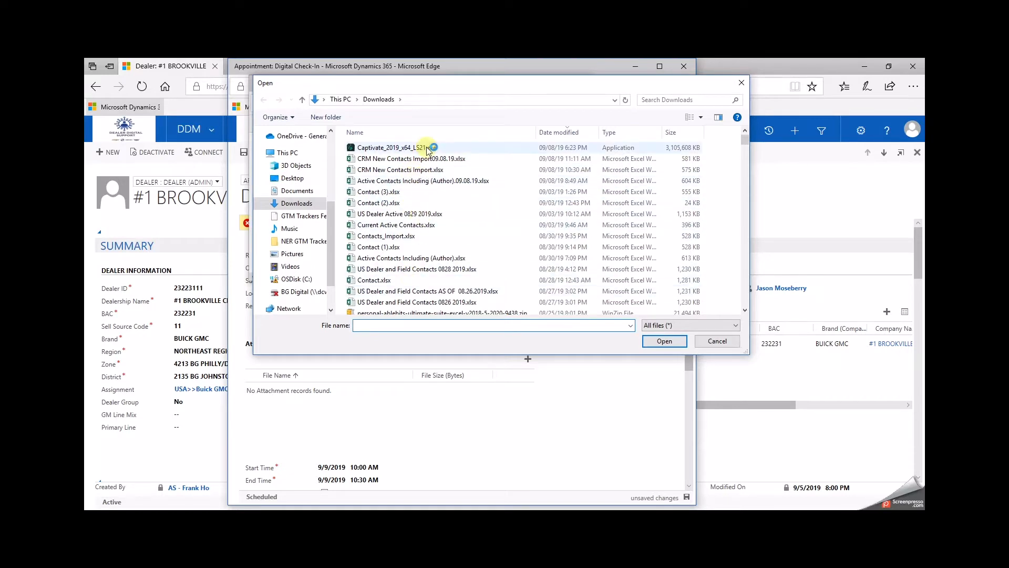
{"action": "left_click", "coordinate": [406, 164]}
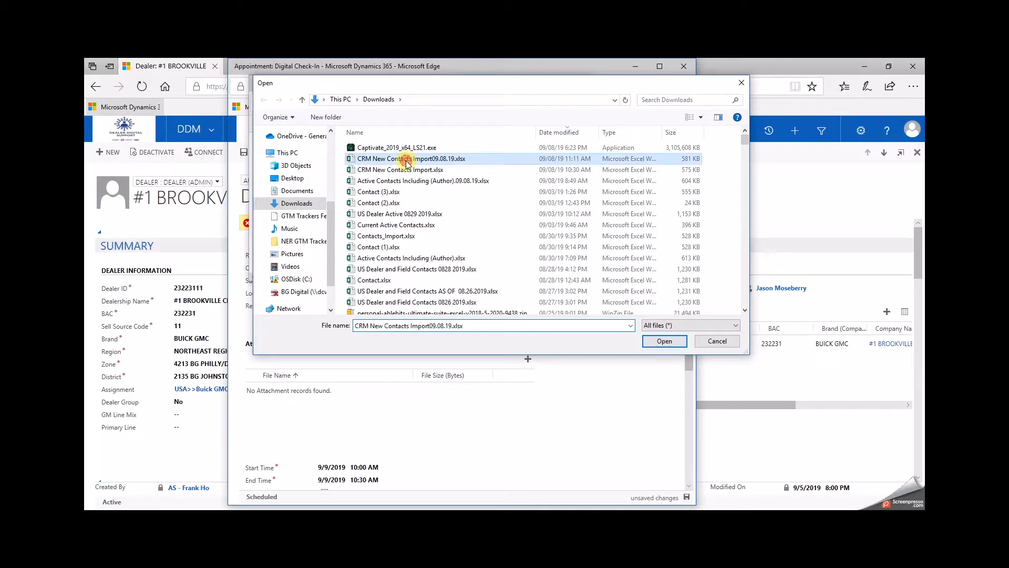
{"action": "left_click", "coordinate": [660, 342]}
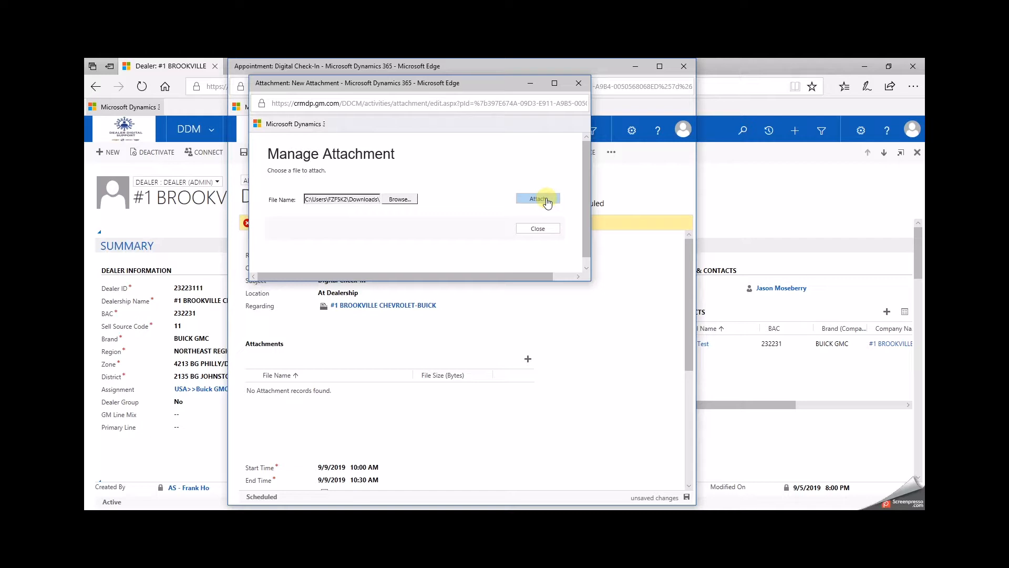
{"action": "left_click", "coordinate": [546, 200]}
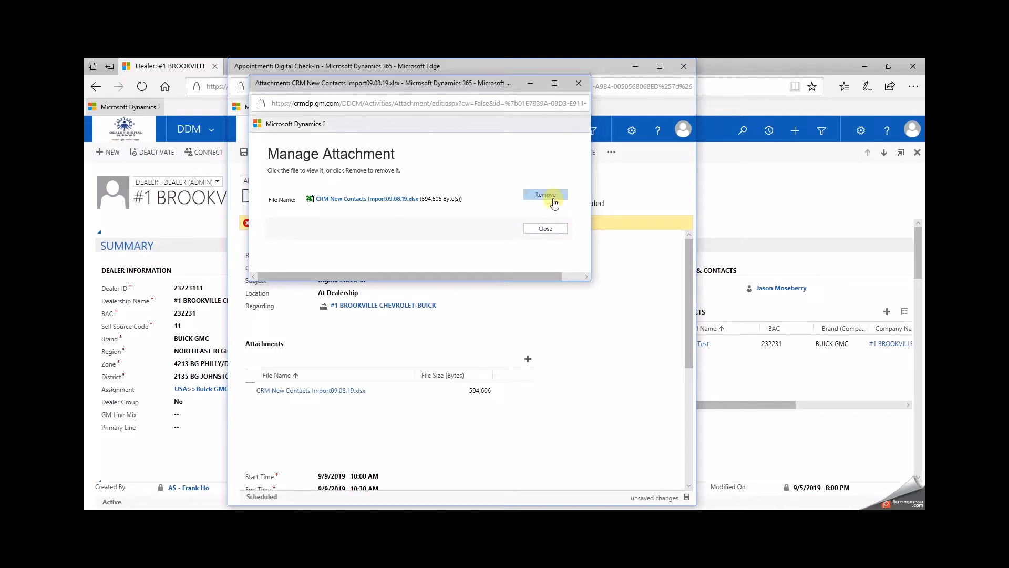
{"action": "left_click", "coordinate": [550, 231]}
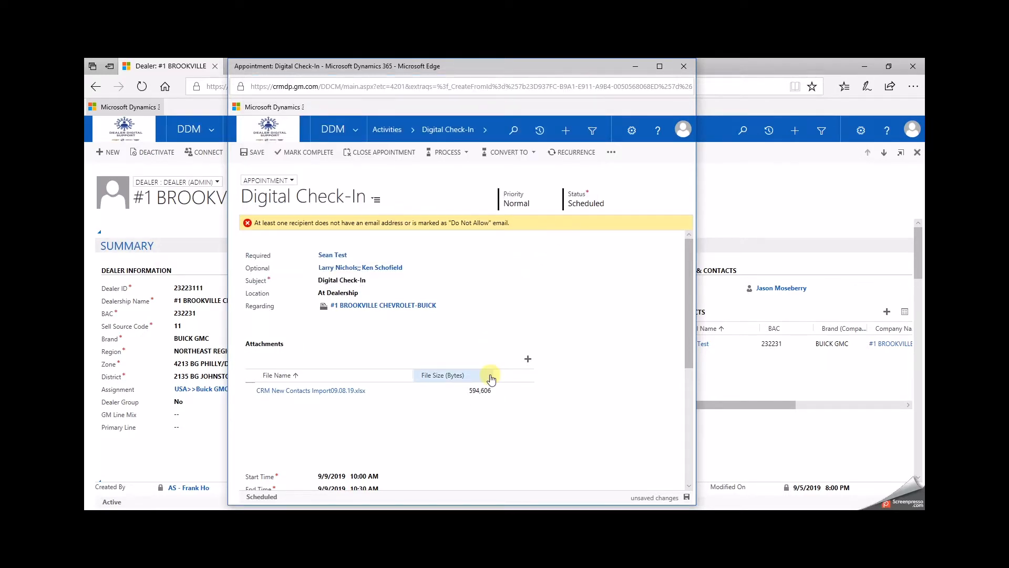
{"action": "left_click", "coordinate": [529, 362]}
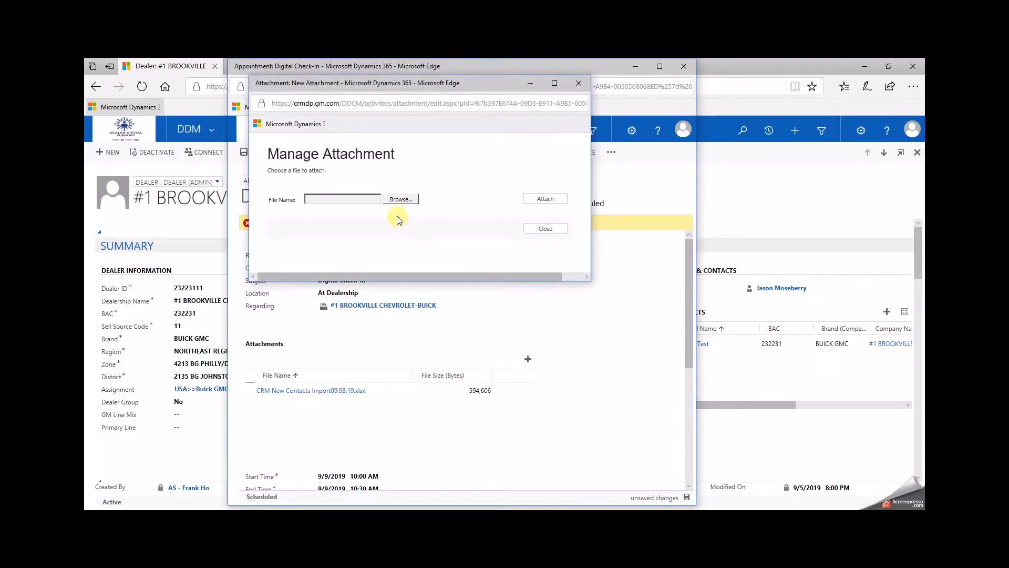
{"action": "left_click", "coordinate": [544, 229]}
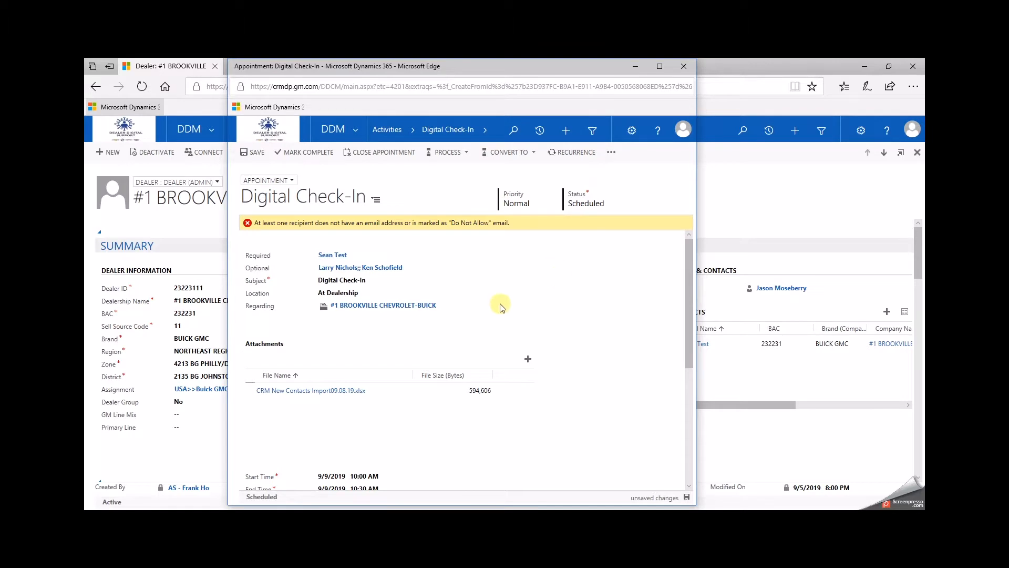
Step: Set the appointment start time to 10/16/2019 at 11:00 AM
{"action": "scroll", "coordinate": [415, 334], "scroll_direction": "down", "scroll_amount": 3}
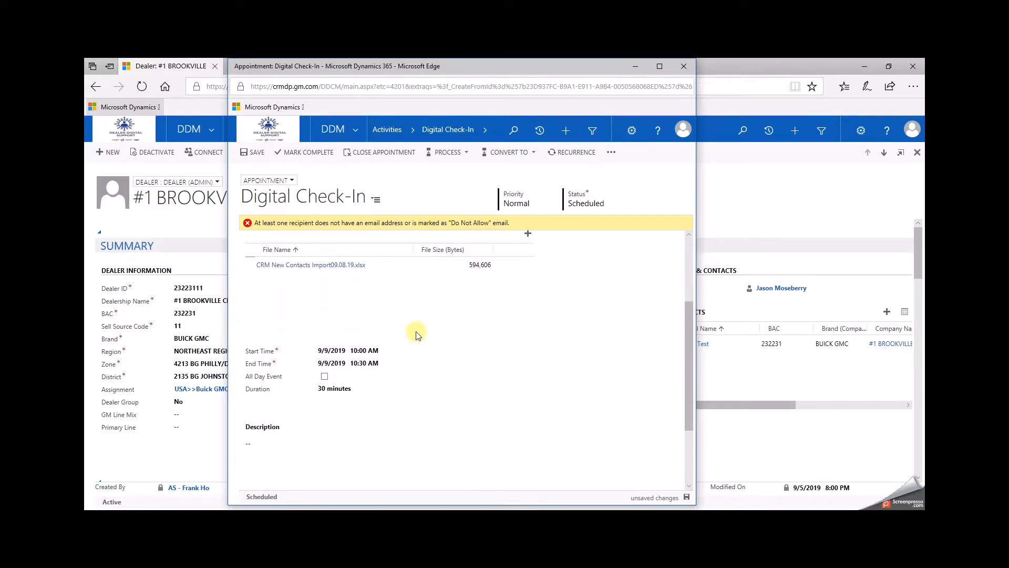
{"action": "left_click", "coordinate": [335, 351]}
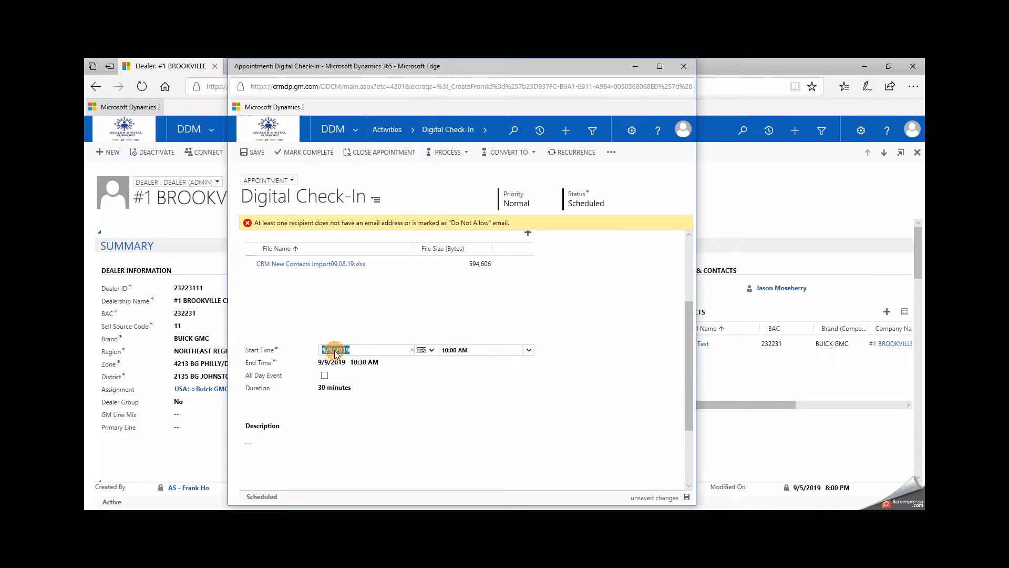
{"action": "left_click", "coordinate": [422, 349]}
{"action": "left_click", "coordinate": [486, 360]}
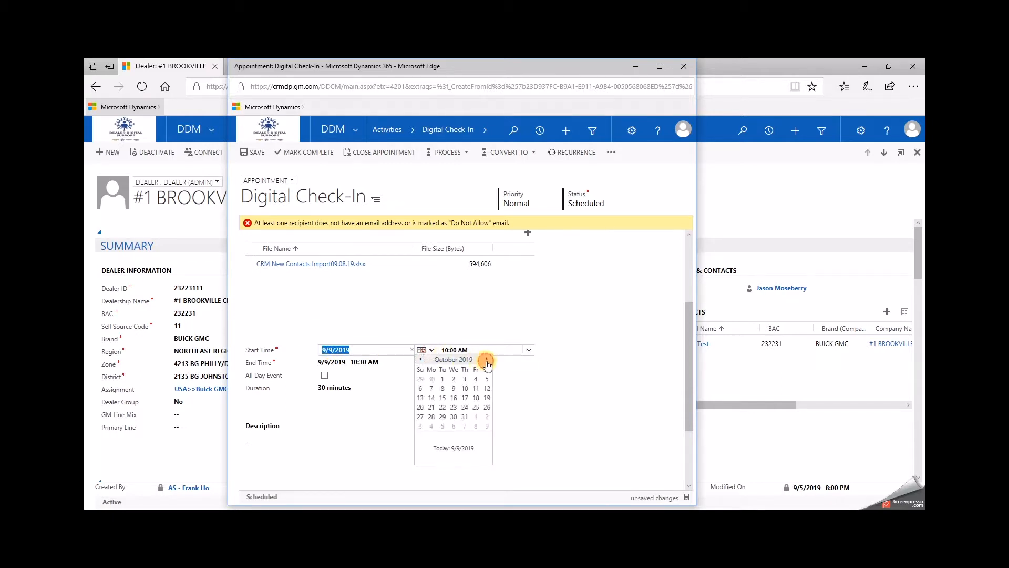
{"action": "left_click", "coordinate": [452, 398]}
{"action": "left_click", "coordinate": [529, 354]}
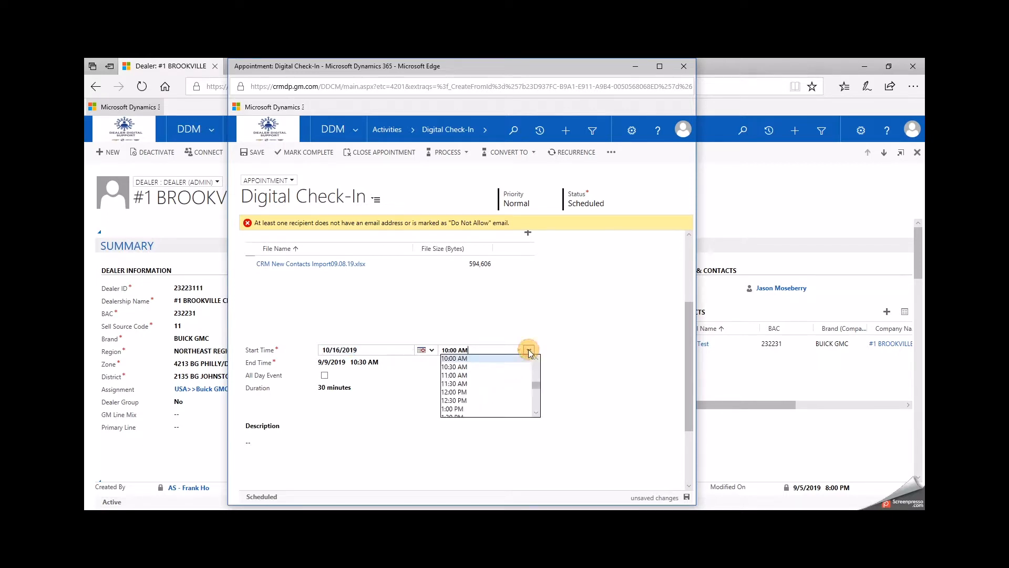
{"action": "left_click", "coordinate": [470, 374]}
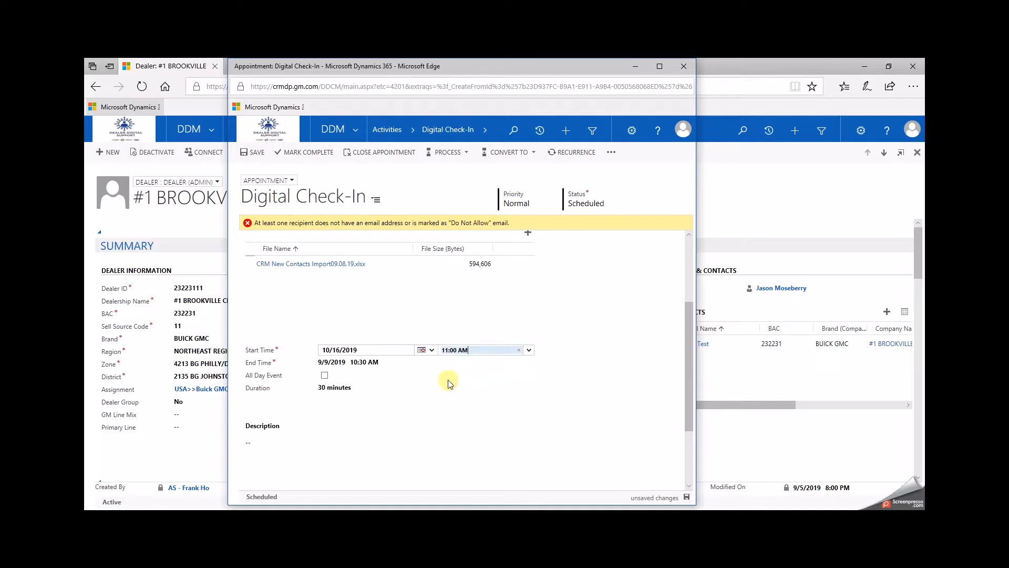
Step: Set the appointment end time to 10/16/2019 at 1:00 PM
{"action": "left_click", "coordinate": [398, 363]}
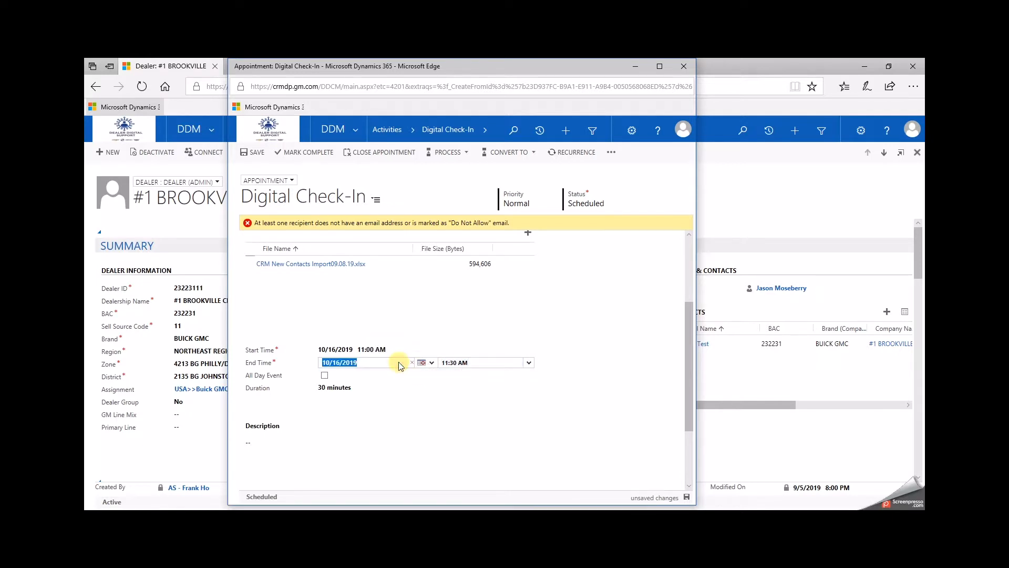
{"action": "left_click", "coordinate": [528, 363]}
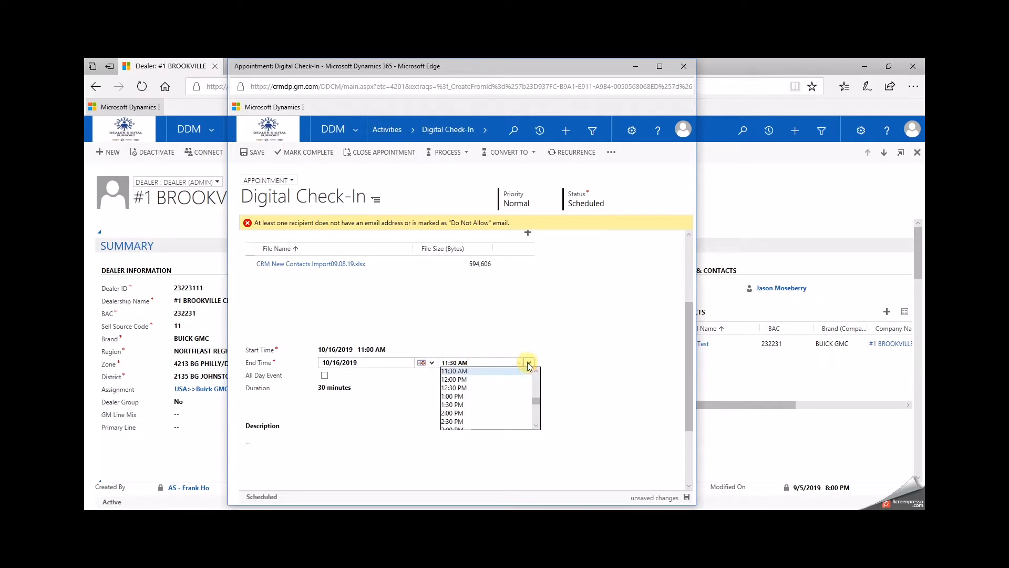
{"action": "left_click", "coordinate": [466, 396]}
{"action": "left_click", "coordinate": [405, 389]}
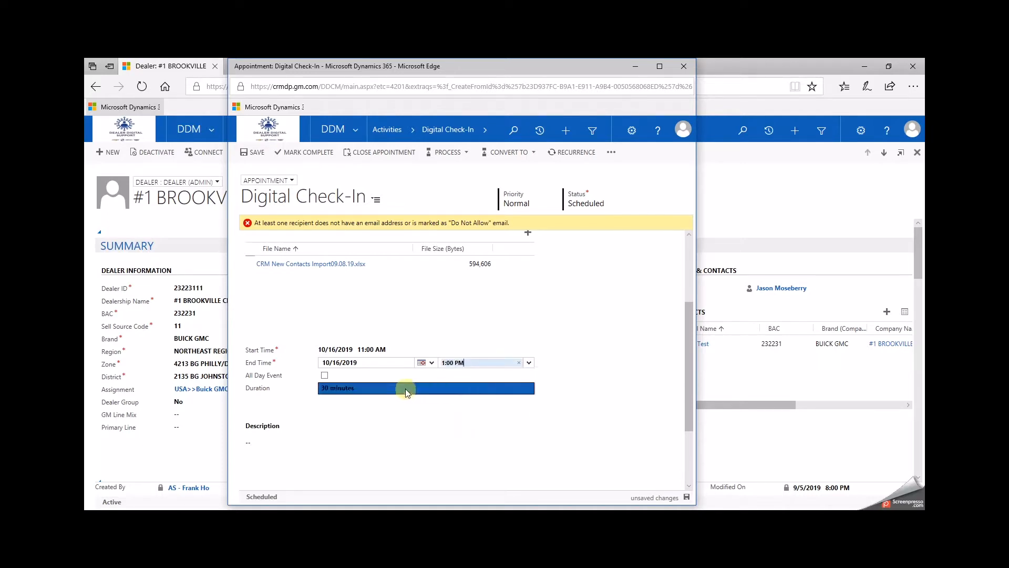
{"action": "left_click", "coordinate": [435, 406]}
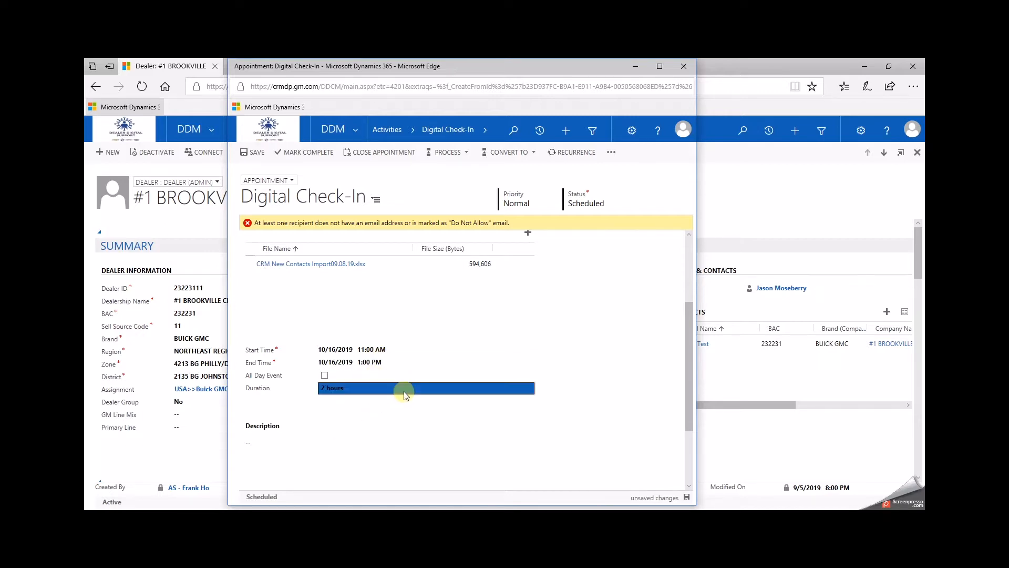
Step: Start the description with a Talking Points: line followed by placeholder text akjdjggakfgajkfgsakjfsea
{"action": "scroll", "coordinate": [405, 395], "scroll_direction": "down", "scroll_amount": 2}
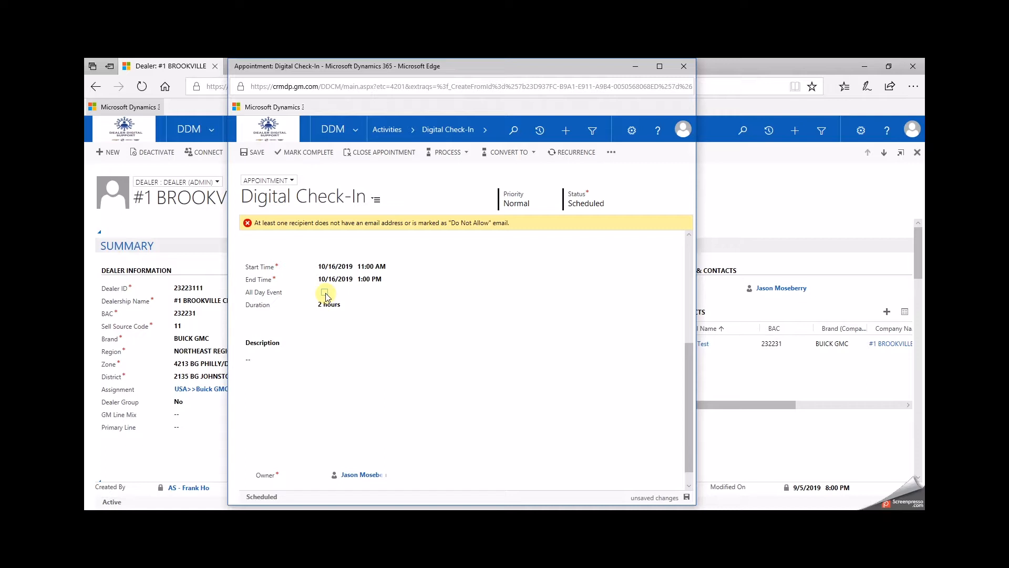
{"action": "left_click", "coordinate": [314, 377]}
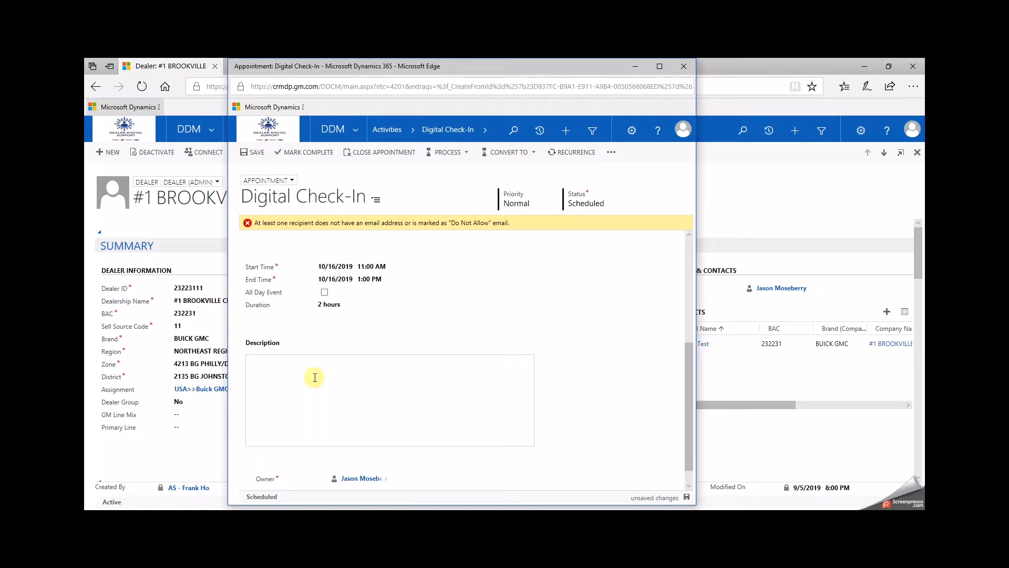
{"action": "type", "text": "Talink"}
{"action": "key", "text": "BackSpace"}
{"action": "key", "text": "BackSpace"}
{"action": "key", "text": "BackSpace"}
{"action": "type", "text": "king"}
{"action": "type", "text": " Points: "}
{"action": "type", "text": "akjdjggakfgajkfgsakjfsea"}
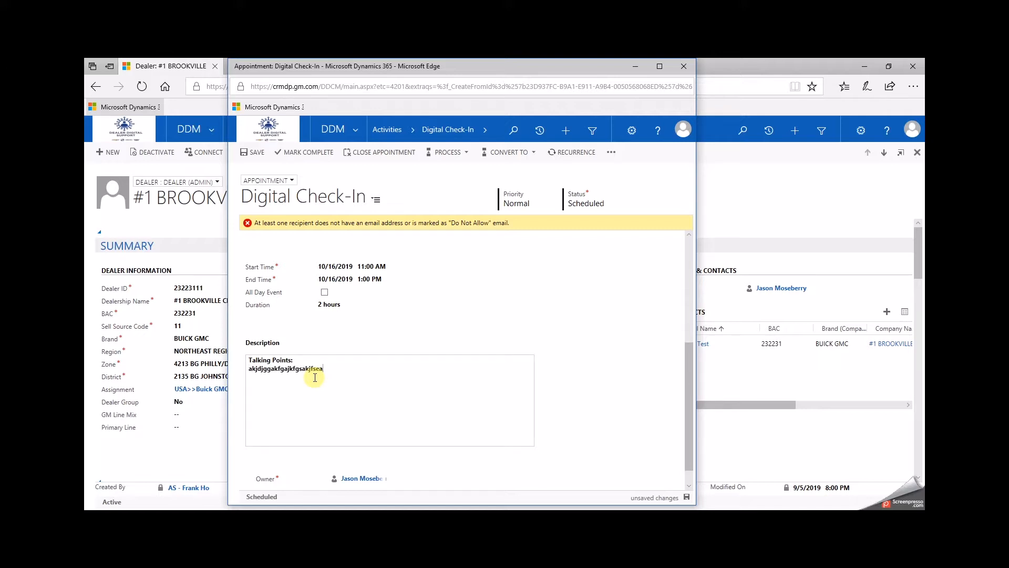
Step: Add a Notes: section to the description with placeholder text afjgfjkgsfkjsgfjksgfskfgskjfgsjkfgsfjksgfkjsgfksgfska
{"action": "key", "text": "Return"}
{"action": "type", "text": "Notes: "}
{"action": "type", "text": "afjgfjkgsfkjsgfjksgfskfgskjfgsjkfg"}
{"action": "type", "text": "sfjksgfkjsgfksgfska"}
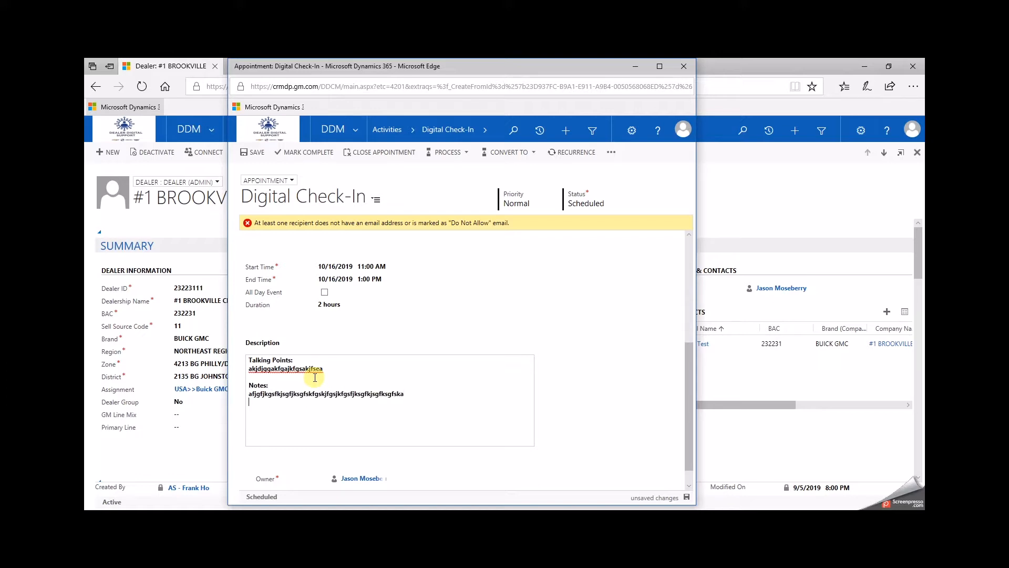
Step: Add an Action Items: section to the description with placeholder text akdjgaskjfgasjkfgaskfjgaskfjgaskfj
{"action": "key", "text": "Return"}
{"action": "type", "text": "Action "}
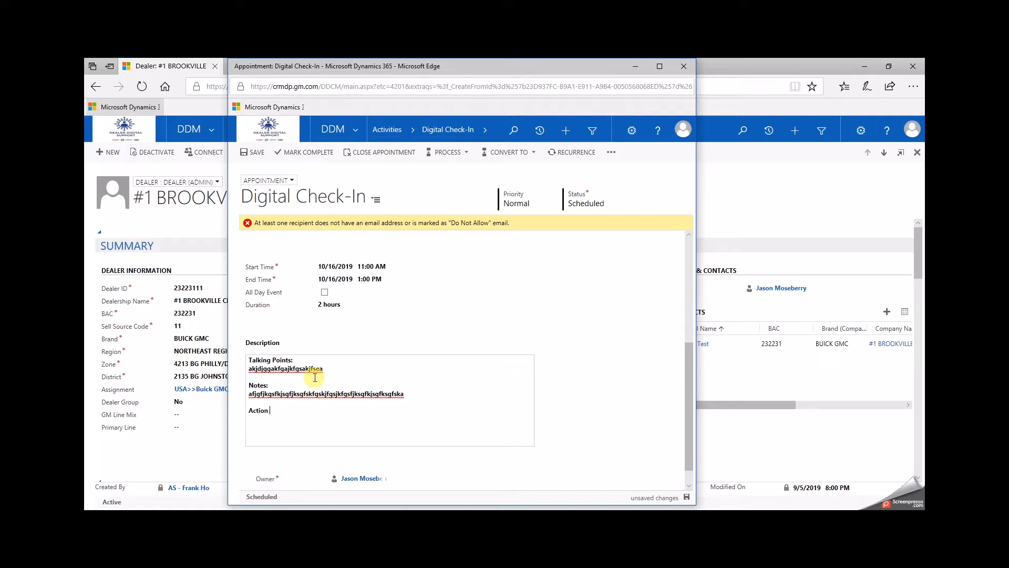
{"action": "type", "text": "Intems:"}
{"action": "key", "text": "Return"}
{"action": "key", "text": "BackSpace"}
{"action": "key", "text": "BackSpace"}
{"action": "key", "text": "BackSpace"}
{"action": "key", "text": "BackSpace"}
{"action": "key", "text": "BackSpace"}
{"action": "key", "text": "BackSpace"}
{"action": "type", "text": "tems: "}
{"action": "type", "text": "akdjgaskjfgasjkfgaskfjgaskfjgaskfj"}
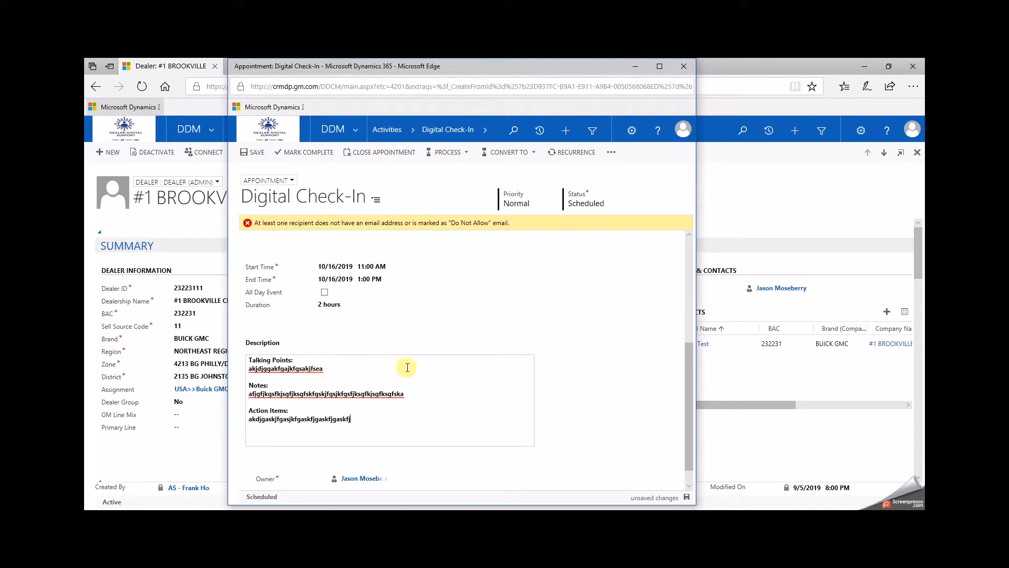
Step: Save the appointment
{"action": "scroll", "coordinate": [408, 368], "scroll_direction": "down", "scroll_amount": 1}
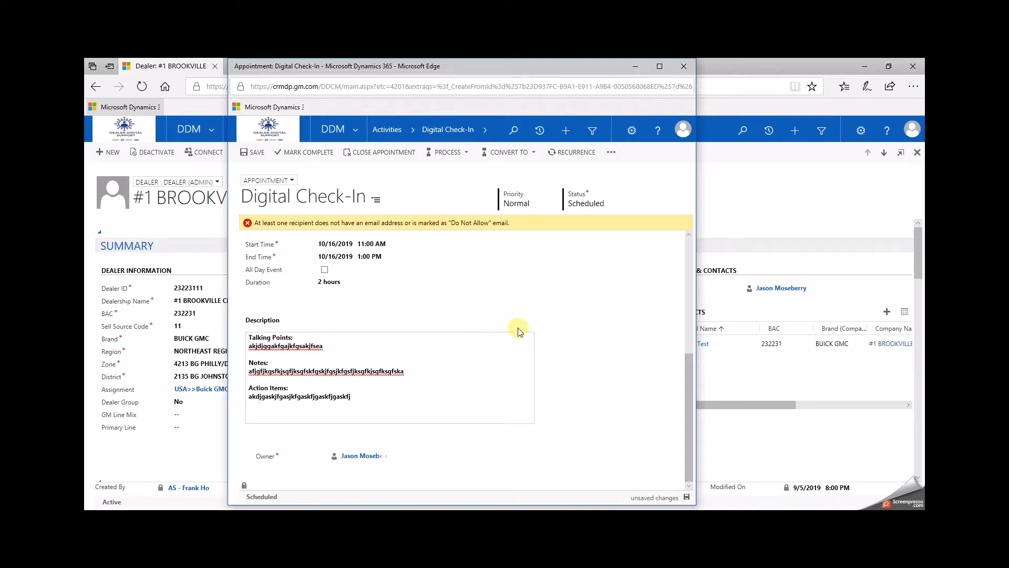
{"action": "scroll", "coordinate": [518, 331], "scroll_direction": "up", "scroll_amount": 4}
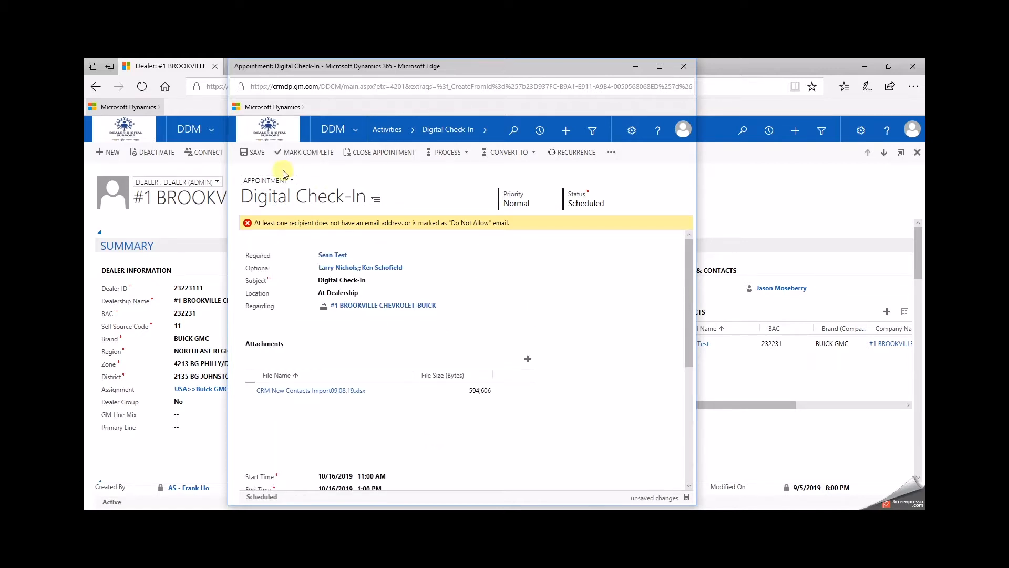
{"action": "left_click", "coordinate": [252, 153]}
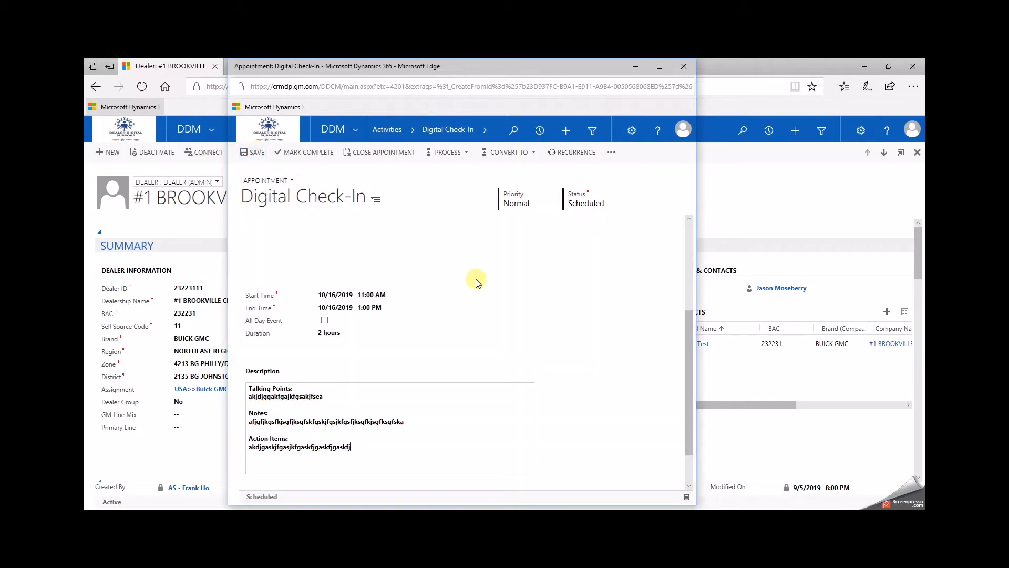
Step: Set the appointment's priority to Low
{"action": "left_click", "coordinate": [518, 205]}
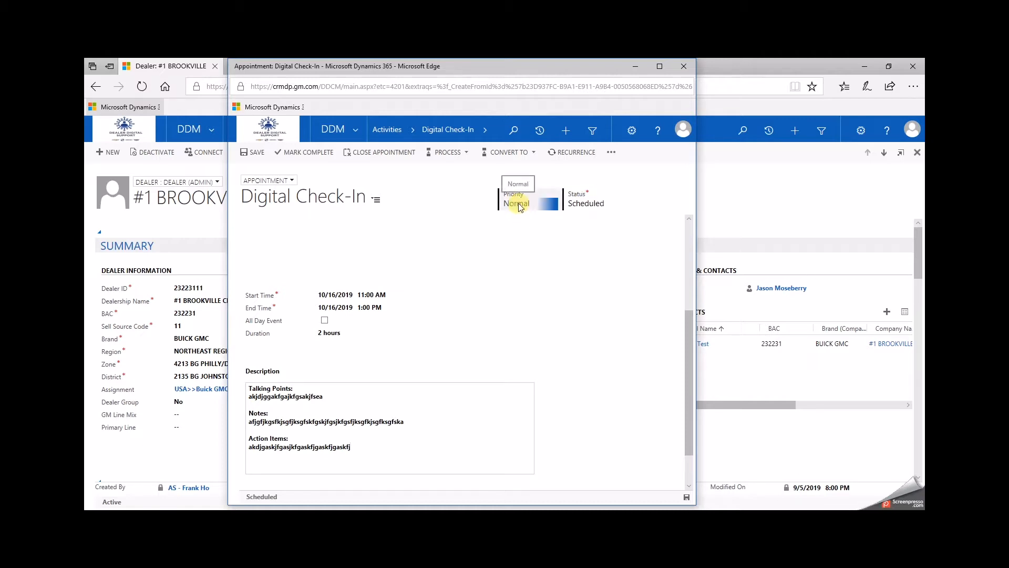
{"action": "left_click", "coordinate": [585, 210]}
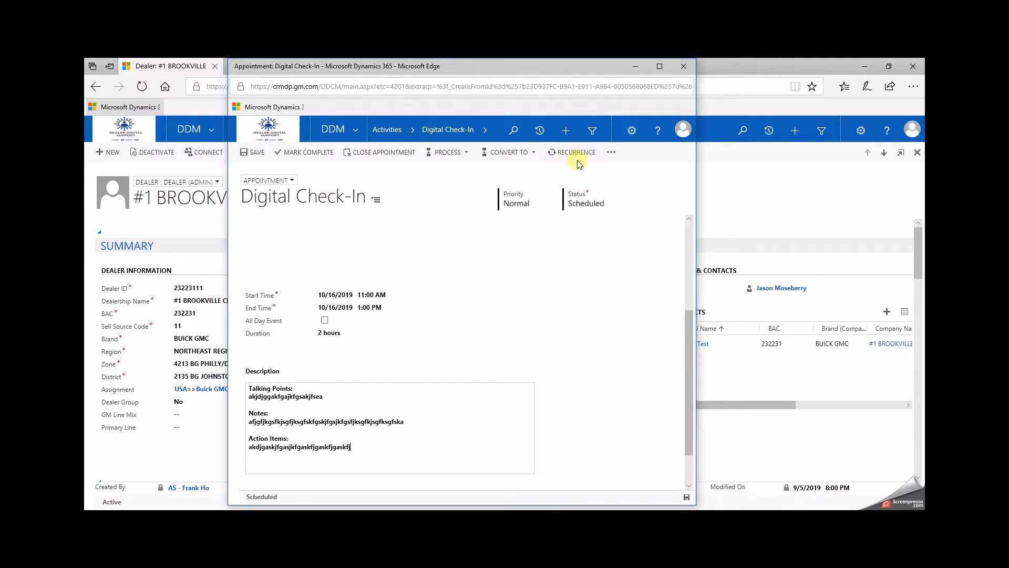
{"action": "left_click", "coordinate": [512, 206]}
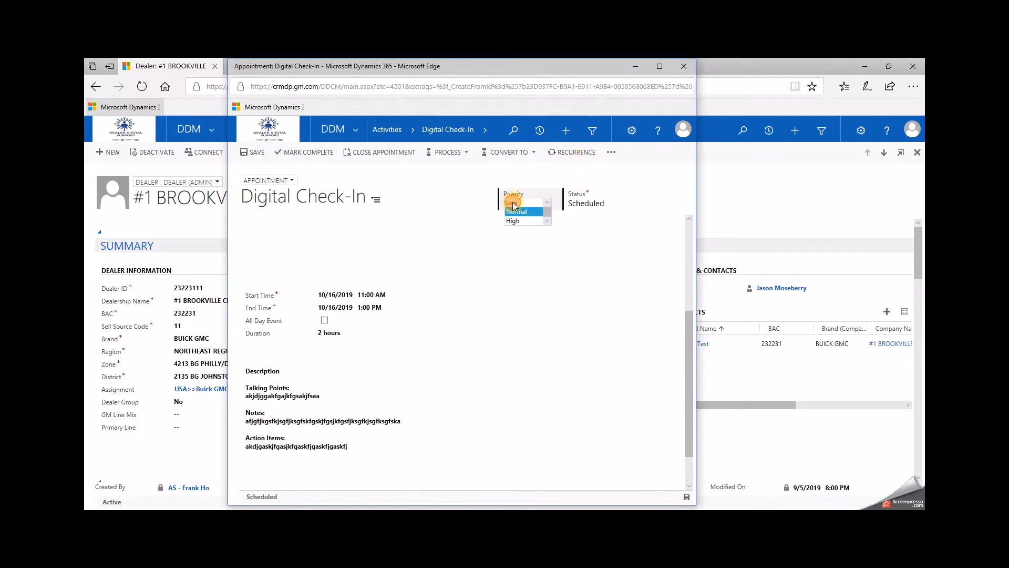
{"action": "left_click", "coordinate": [512, 203]}
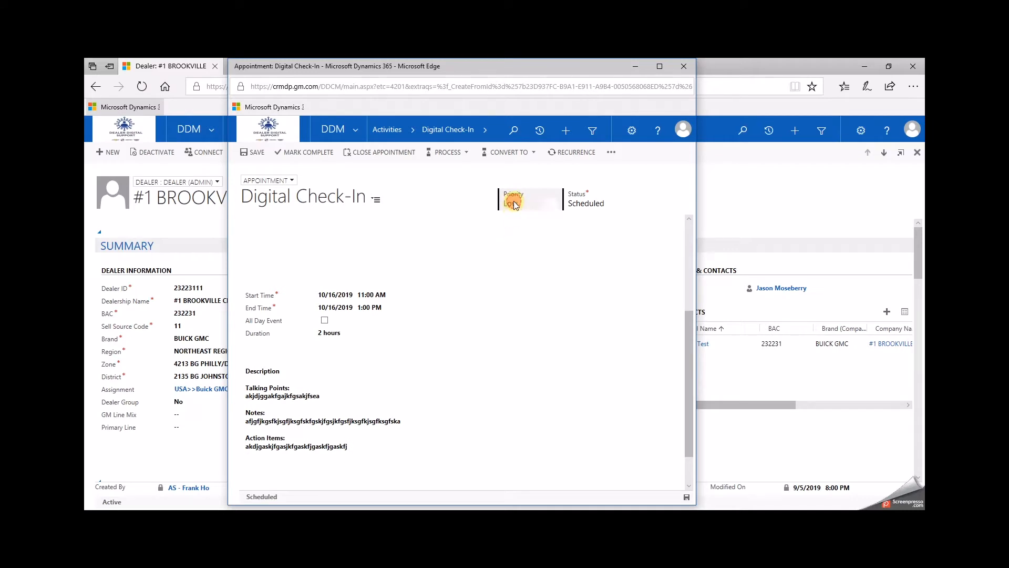
Step: Open the appointment's Status field to review its options
{"action": "scroll", "coordinate": [440, 284], "scroll_direction": "up", "scroll_amount": 3}
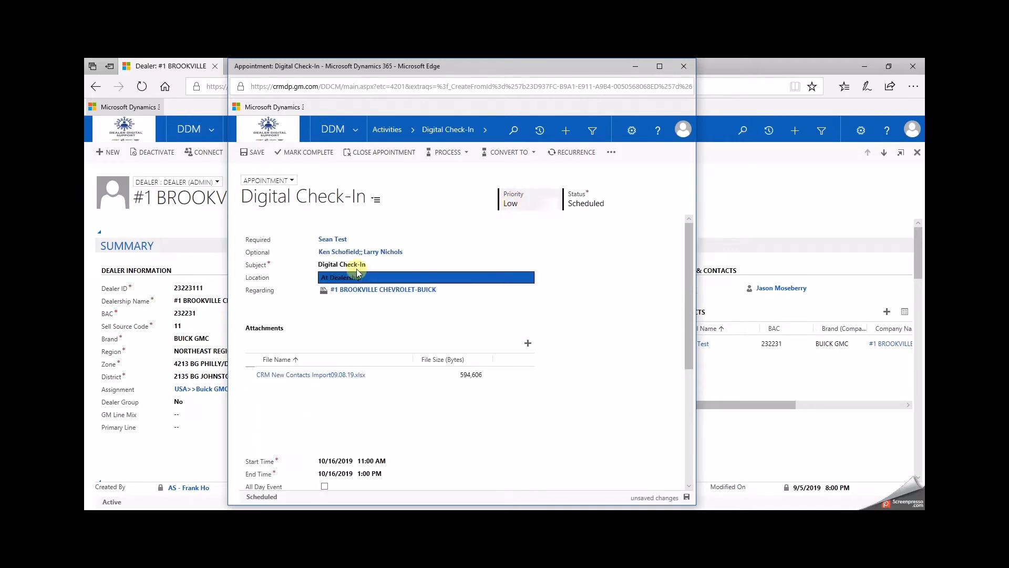
{"action": "left_click", "coordinate": [596, 214]}
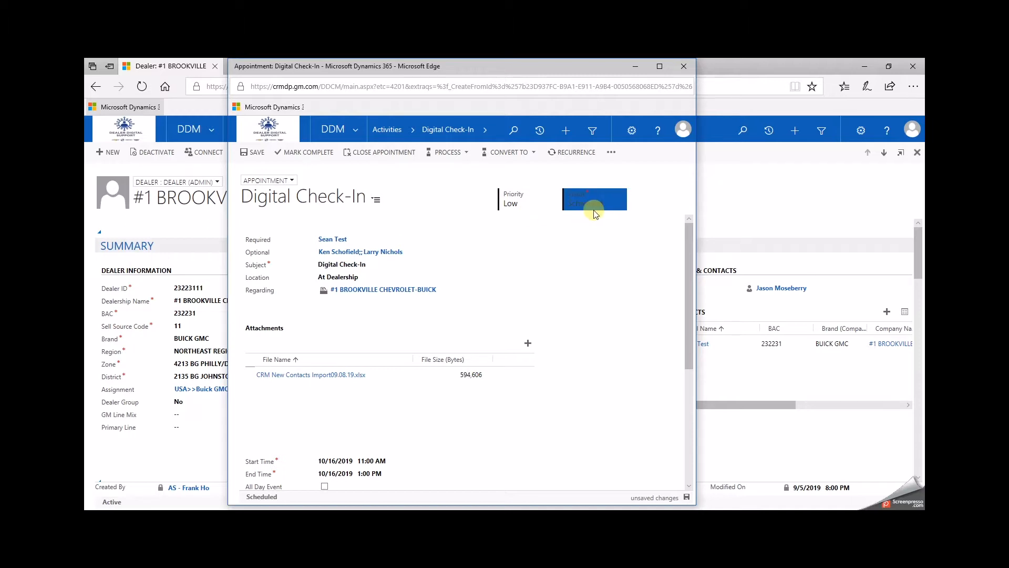
{"action": "left_click", "coordinate": [591, 229]}
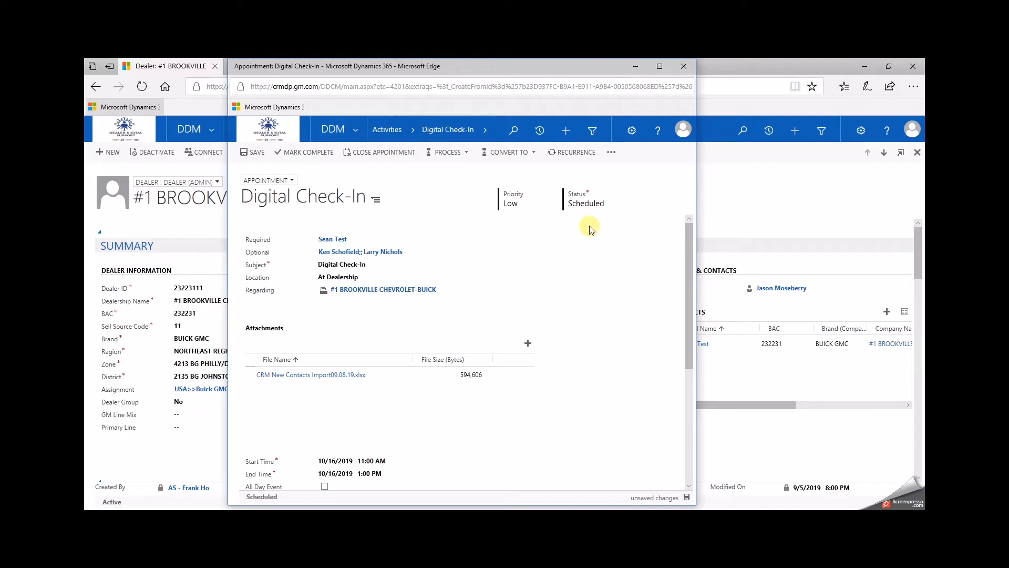
{"action": "left_click", "coordinate": [573, 158]}
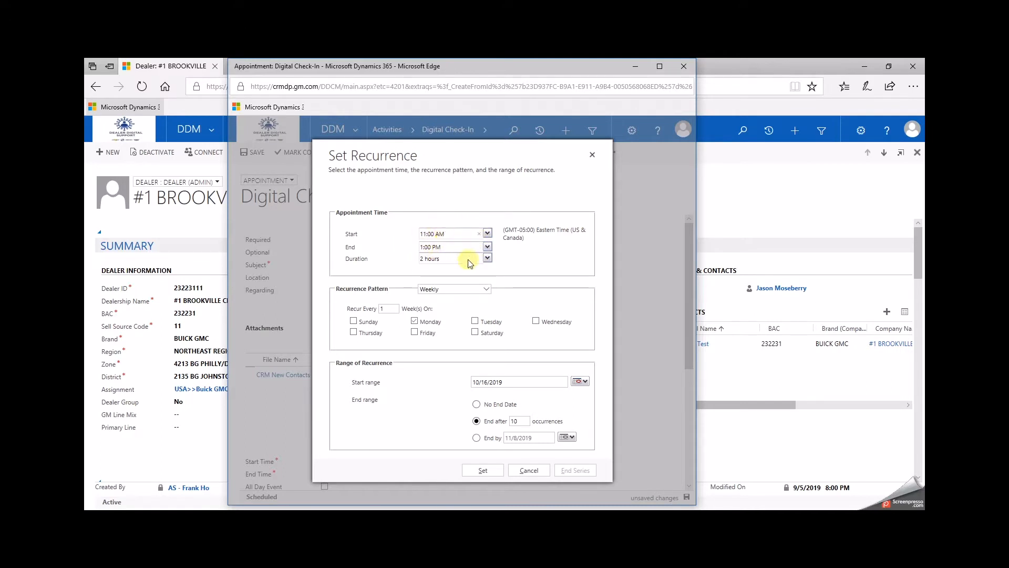
{"action": "left_click", "coordinate": [486, 290]}
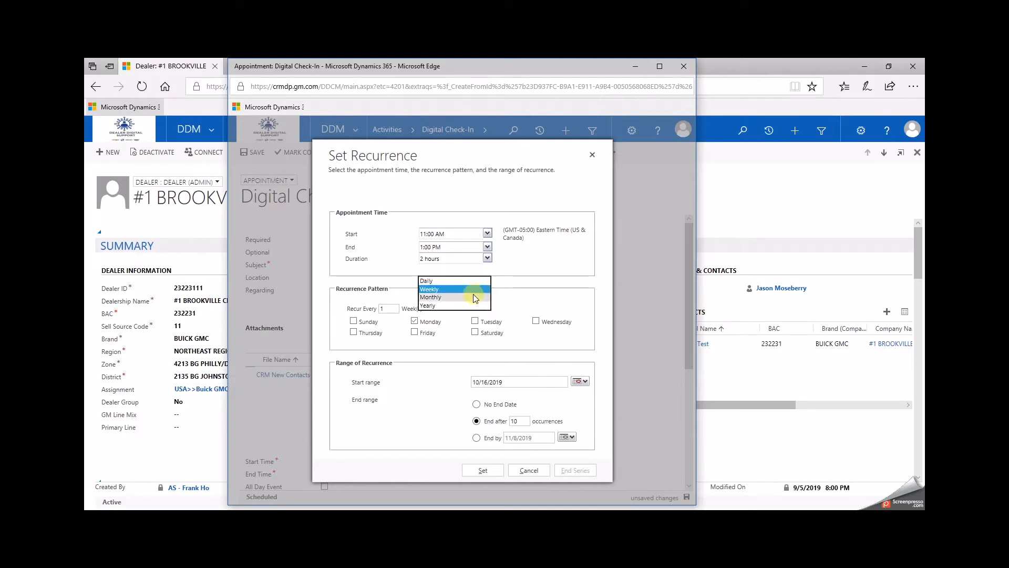
{"action": "left_click", "coordinate": [518, 287]}
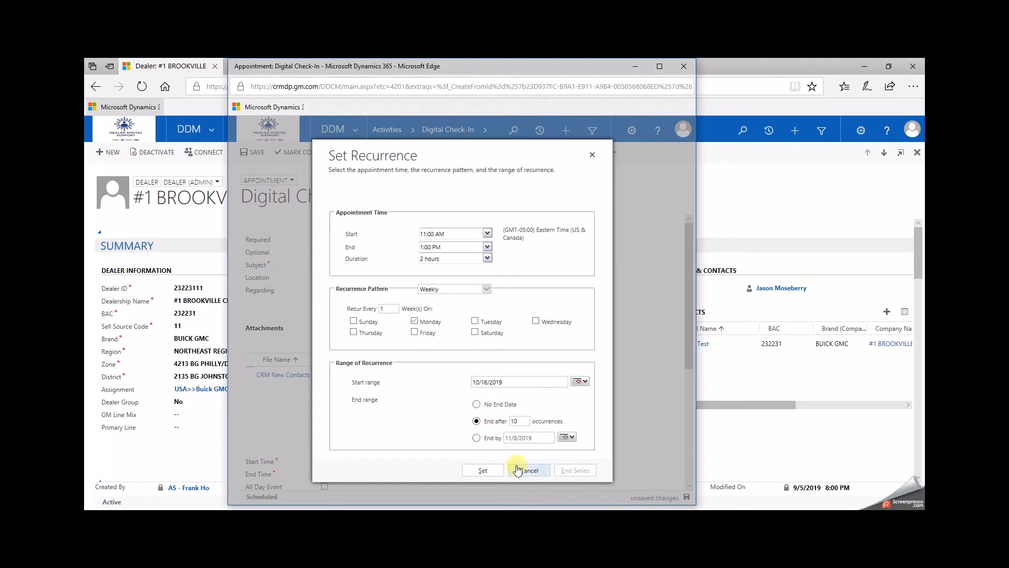
{"action": "left_click", "coordinate": [535, 472]}
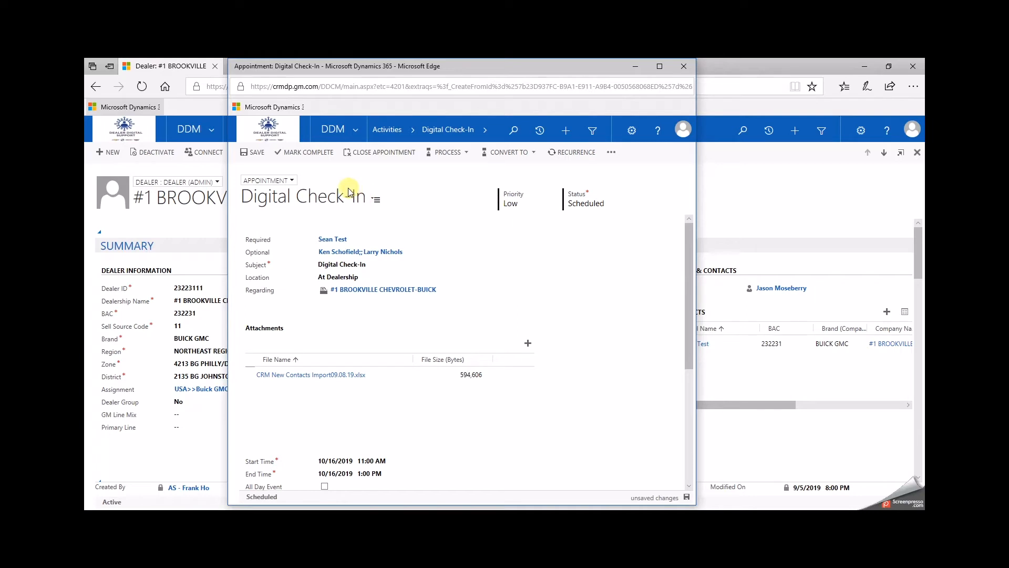
Step: Append an extra line aflksflksfhsfhasklfhsaklfhaslkfhsaflk at the end of the description
{"action": "scroll", "coordinate": [378, 367], "scroll_direction": "down", "scroll_amount": 4}
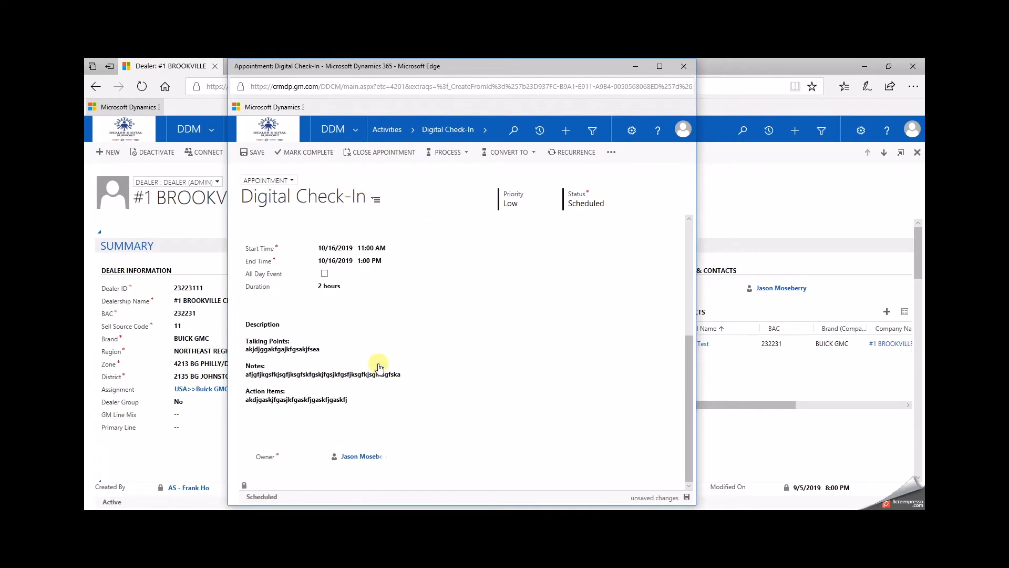
{"action": "left_click", "coordinate": [374, 400]}
{"action": "type", "text": "aflksflksfhsfhasklfhsaklfhaslkfhsaflk"}
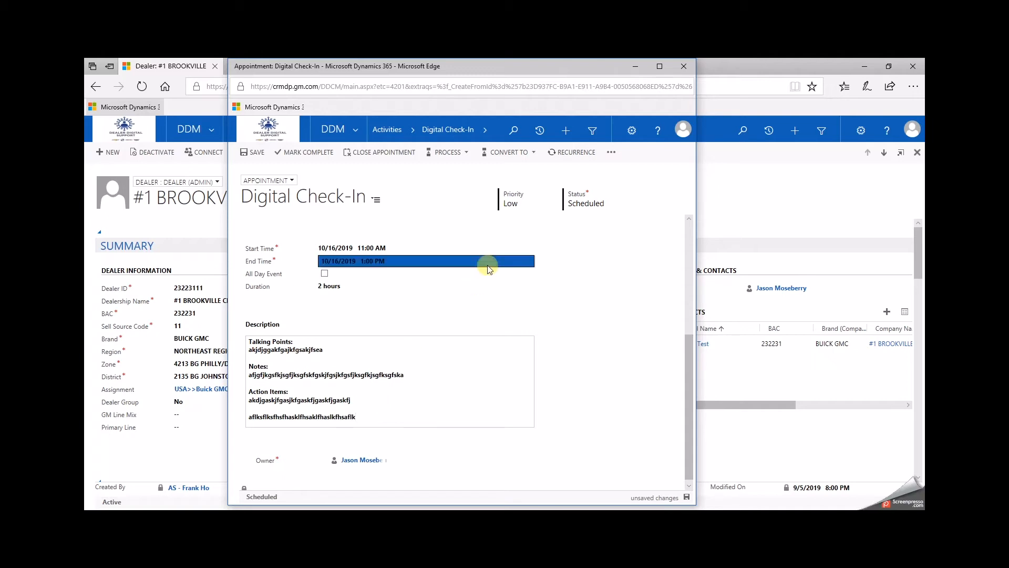
Step: Close the appointment with the closing state Completed
{"action": "scroll", "coordinate": [487, 266], "scroll_direction": "up", "scroll_amount": 4}
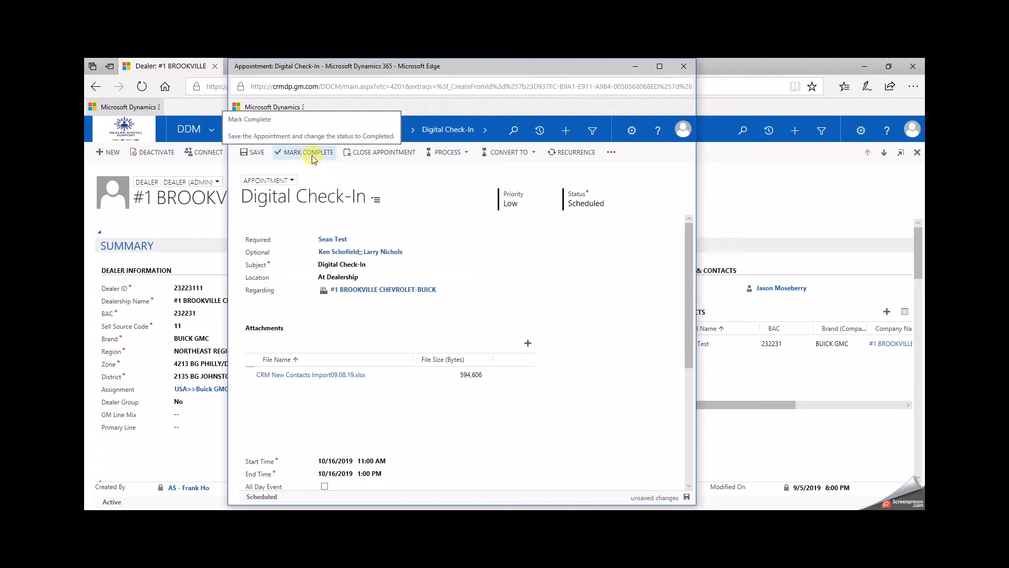
{"action": "left_click", "coordinate": [372, 151]}
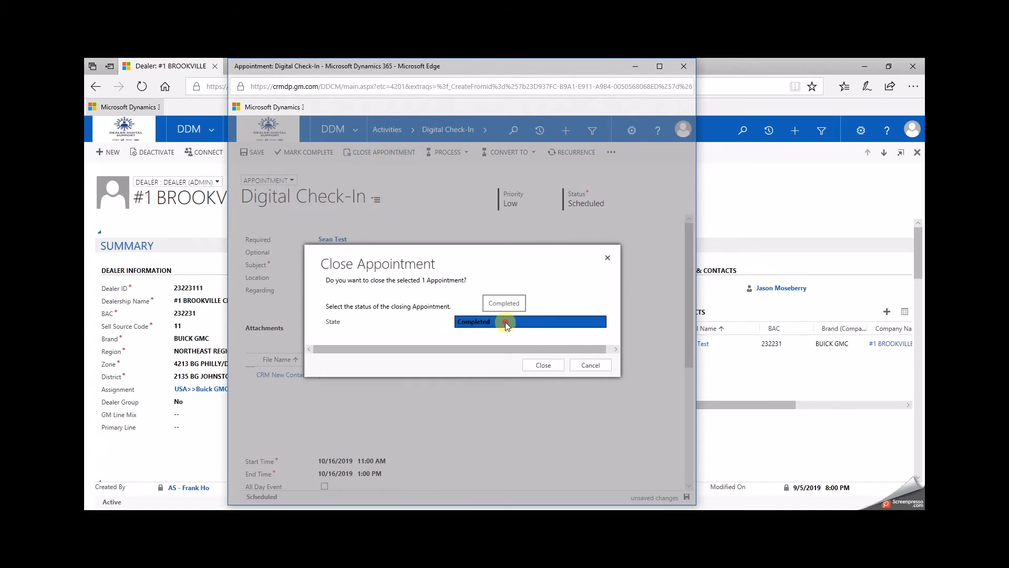
{"action": "left_click", "coordinate": [506, 323]}
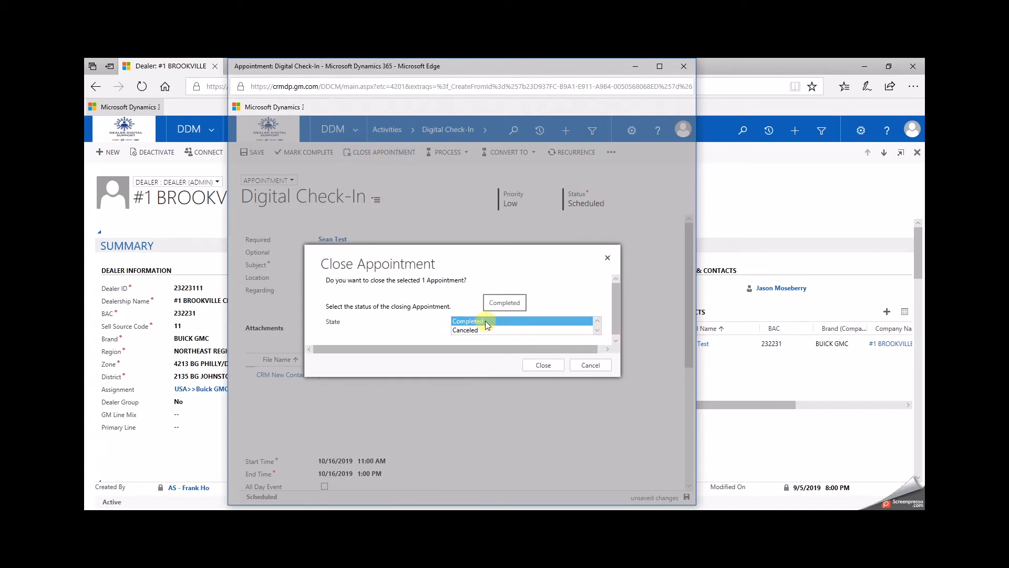
{"action": "left_click", "coordinate": [486, 330]}
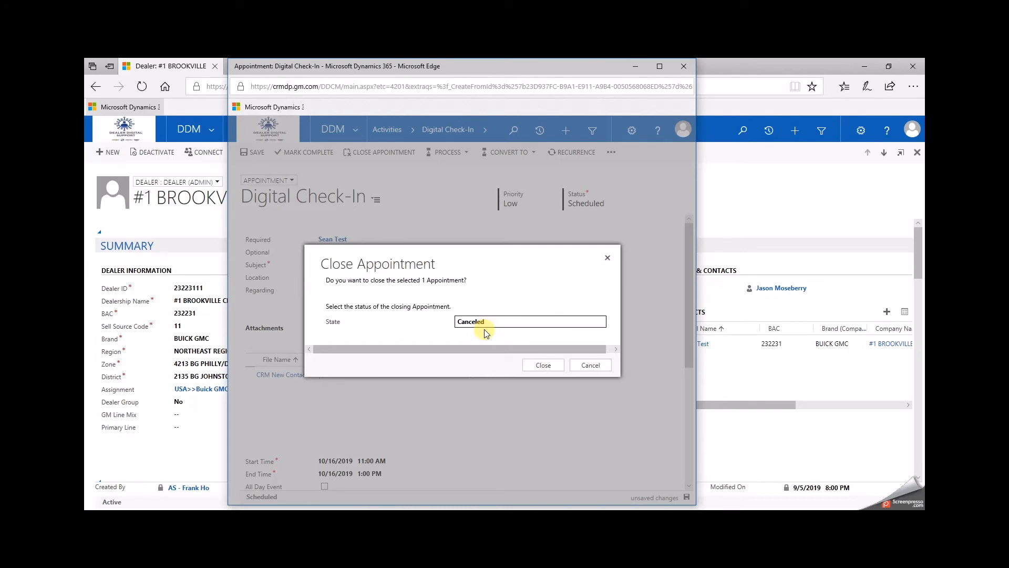
{"action": "left_click", "coordinate": [481, 322]}
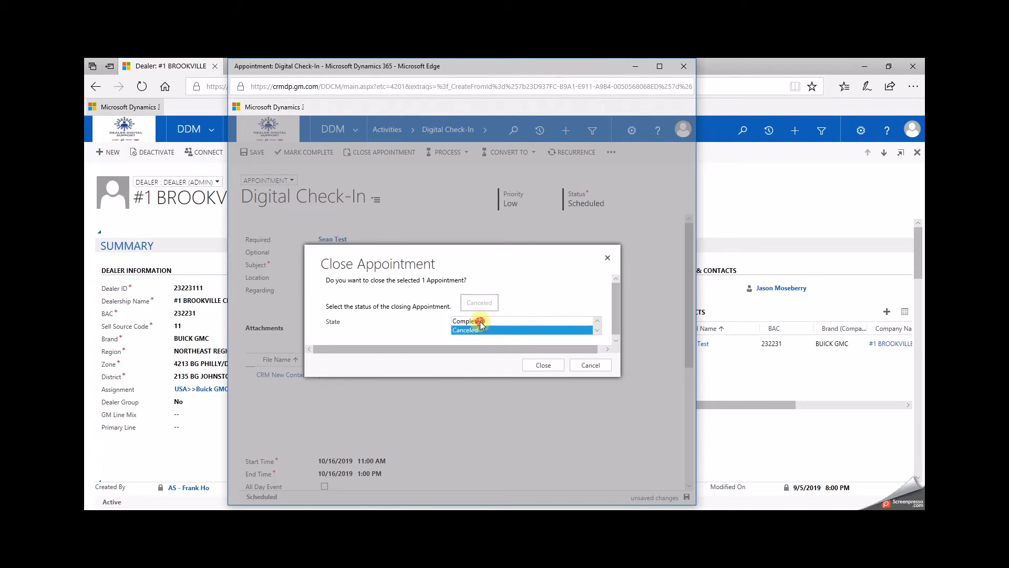
{"action": "left_click", "coordinate": [479, 322]}
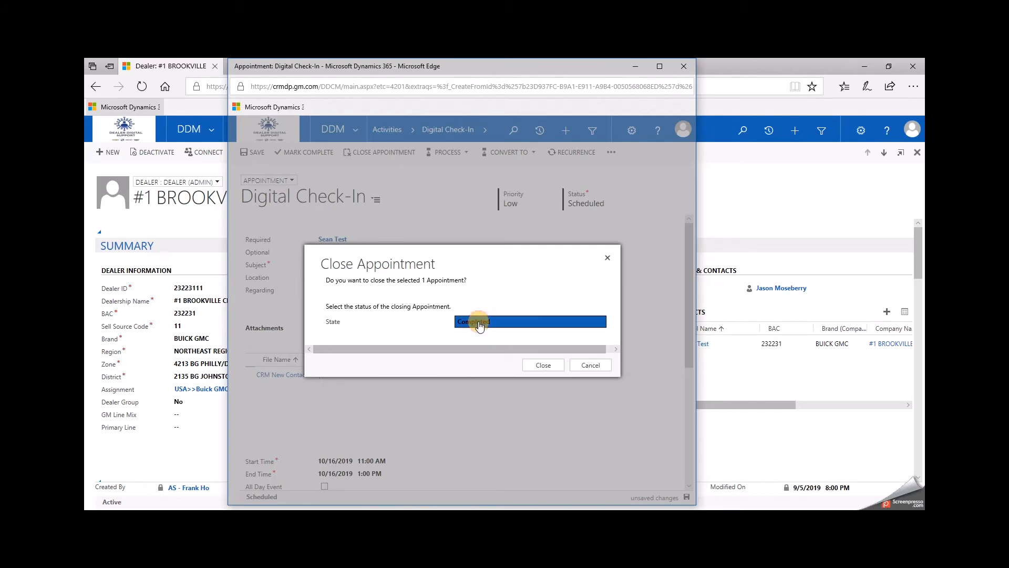
{"action": "left_click", "coordinate": [544, 365]}
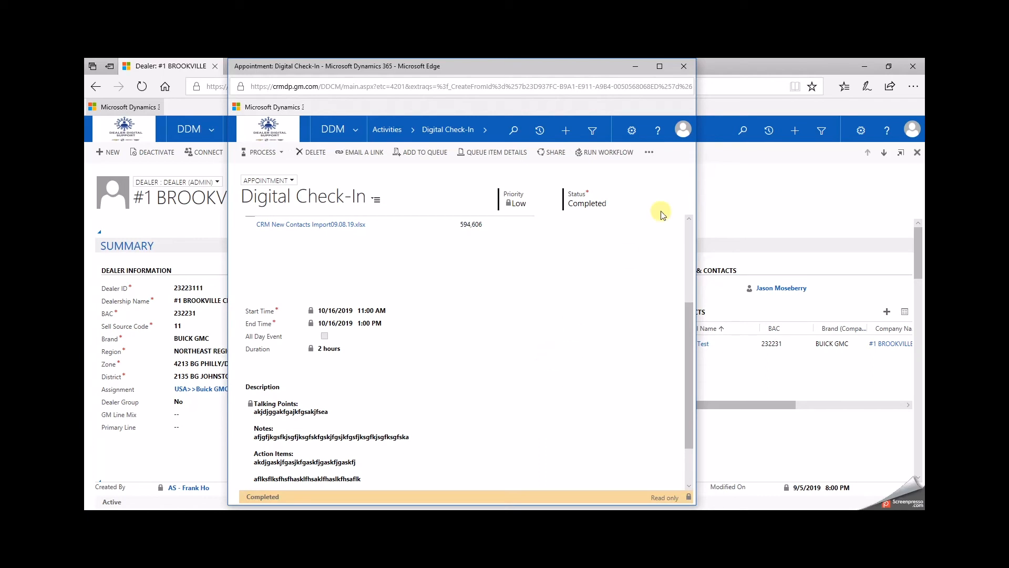
Step: Close the appointment window and open the Digital Check-In activity from the dealer's activity list
{"action": "left_click", "coordinate": [684, 67]}
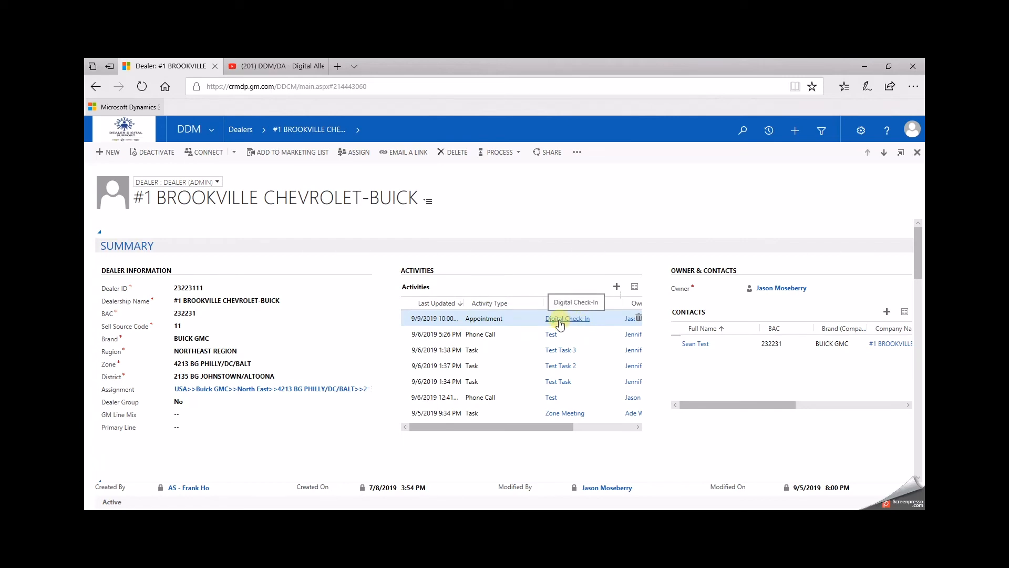
{"action": "left_click", "coordinate": [578, 321]}
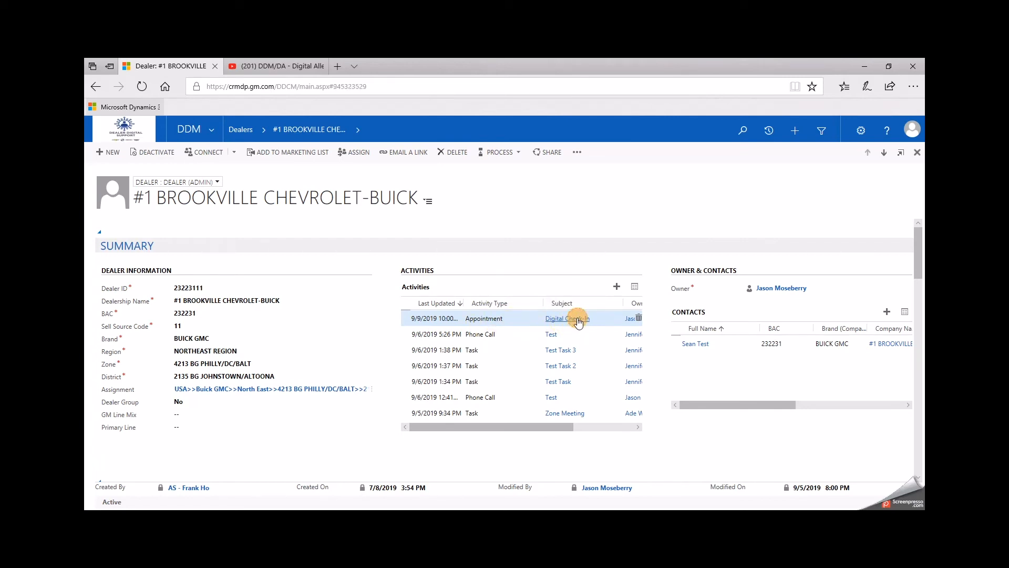